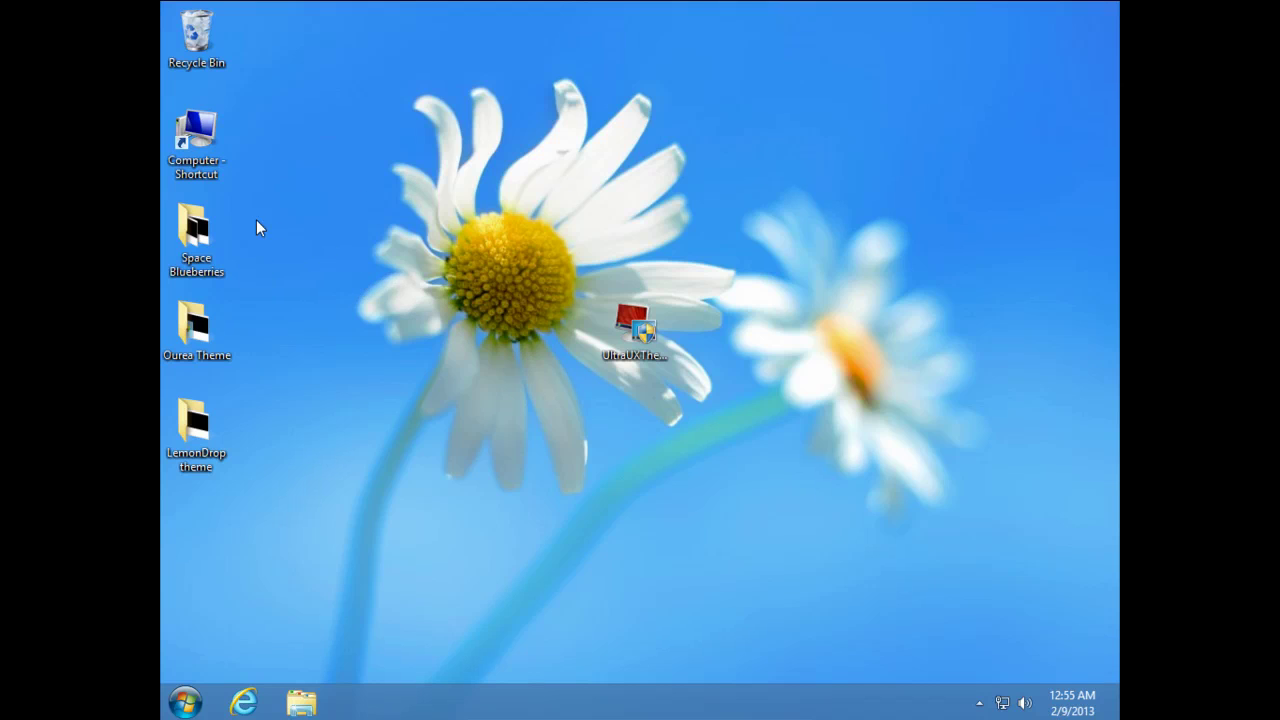
Move the UltraUXThemePatcher icon higher up on the desktop
left_click_drag(256, 225, 229, 459)
left_click_drag(667, 313, 667, 221)
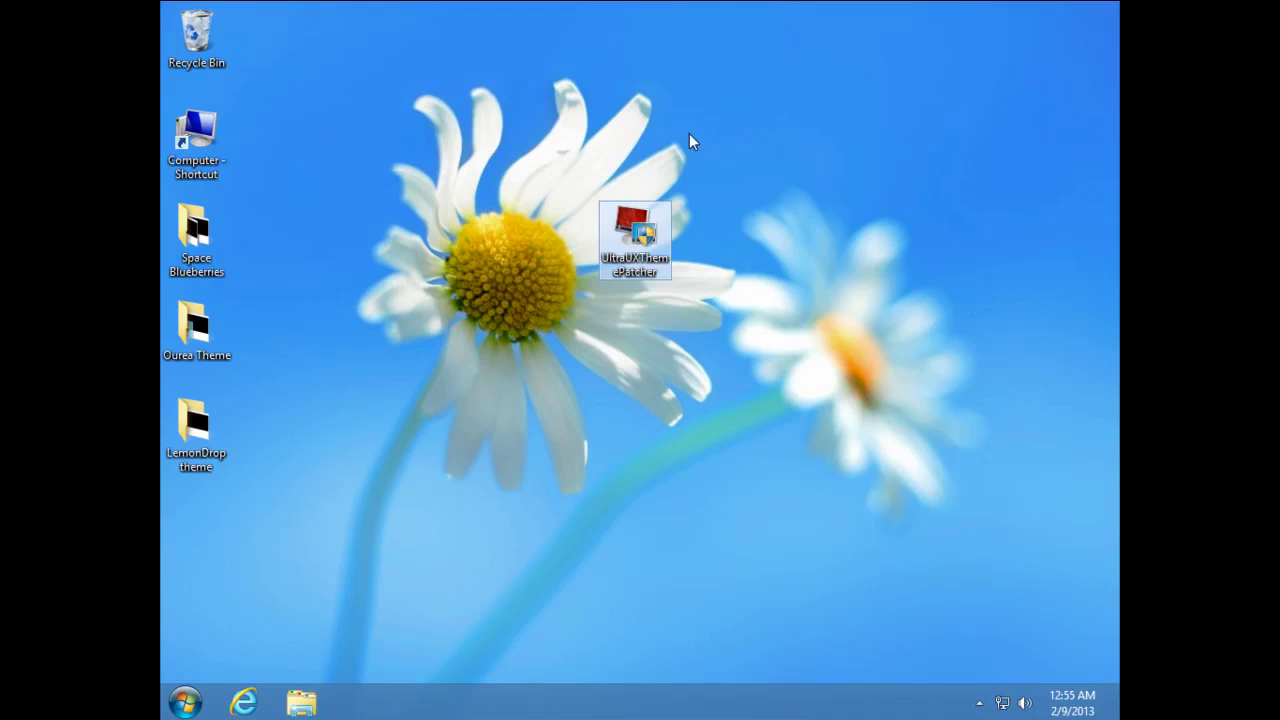
left_click(568, 137)
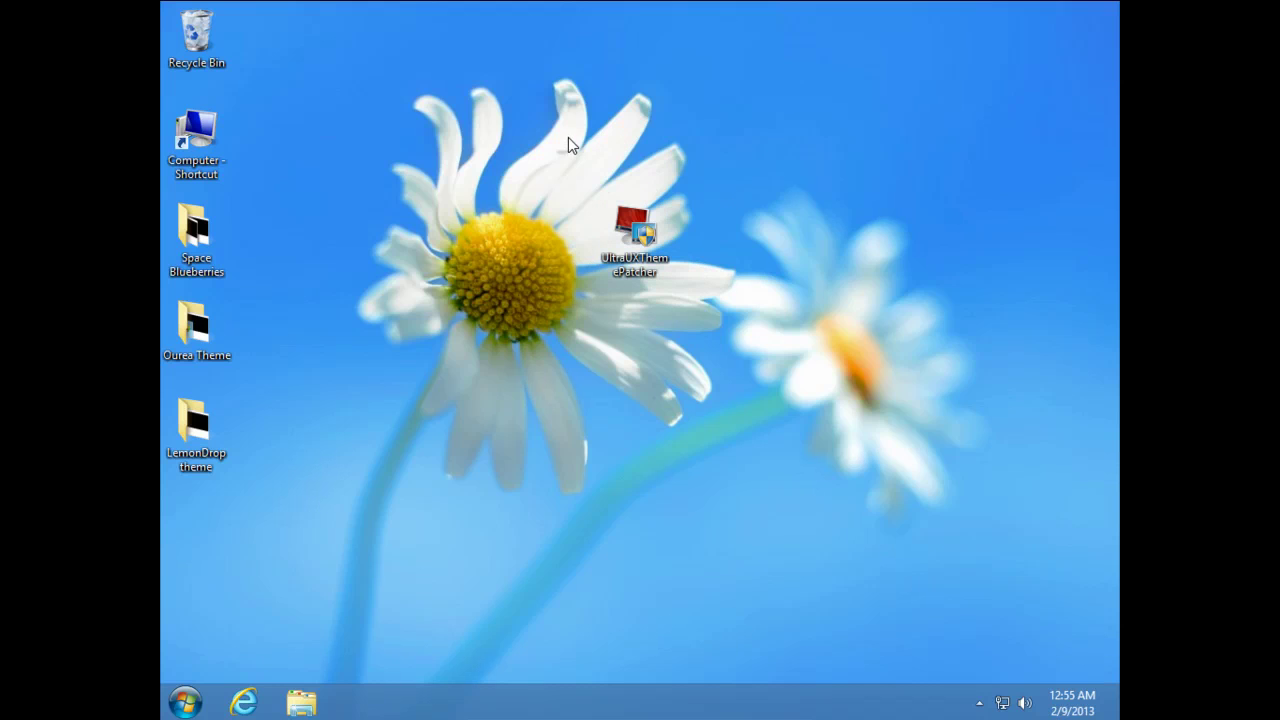
left_click(643, 232)
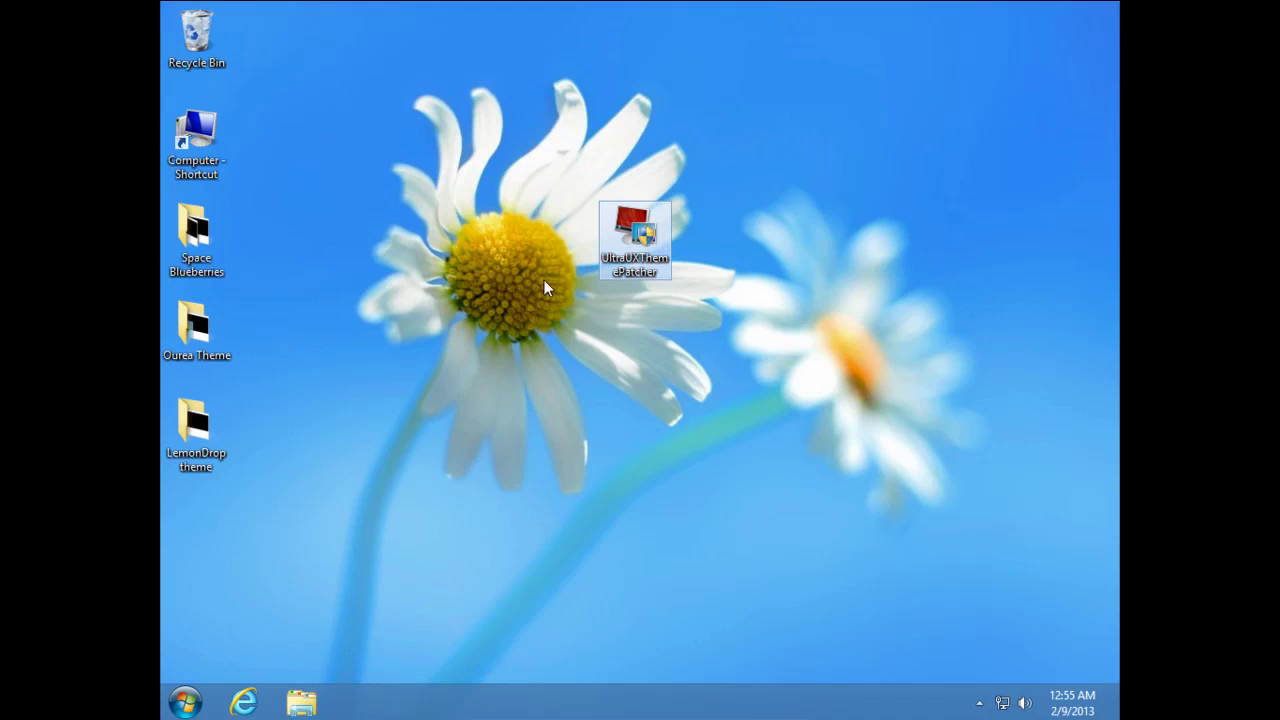
Start the UltraUXThemePatcher setup with administrator permission and accept the license terms to reach the second agreement page
double_click(628, 248)
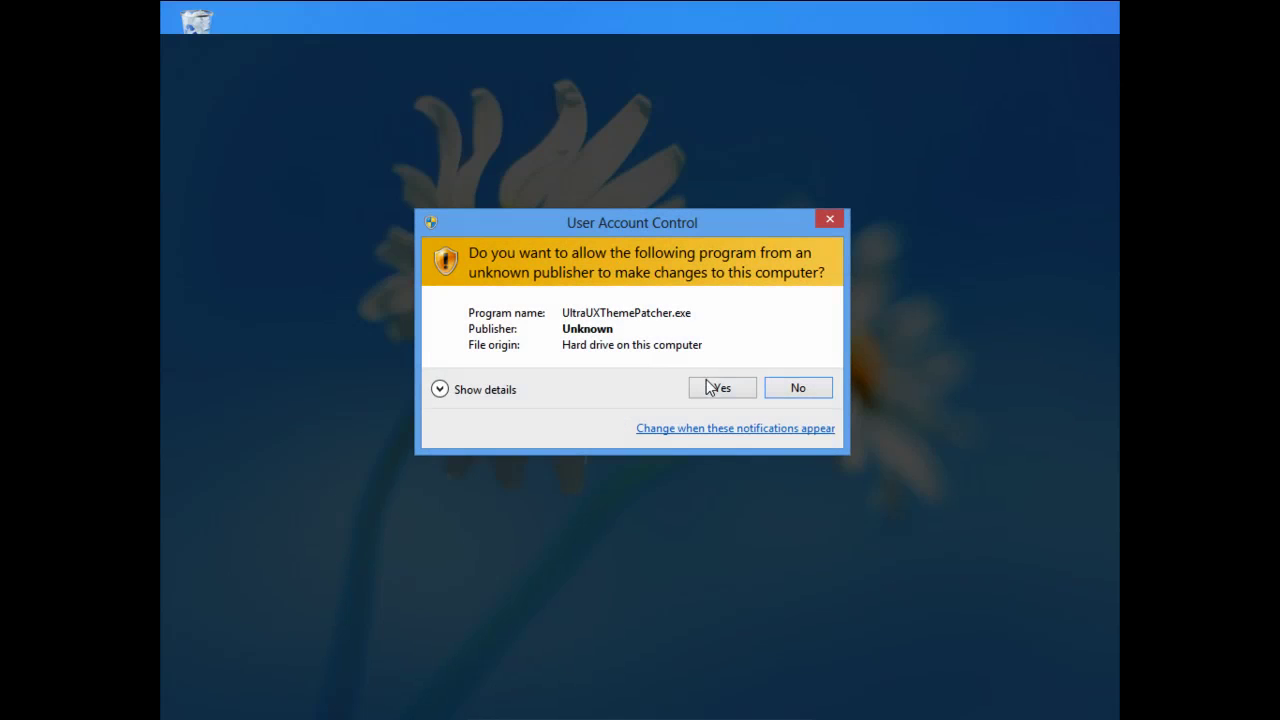
left_click(709, 387)
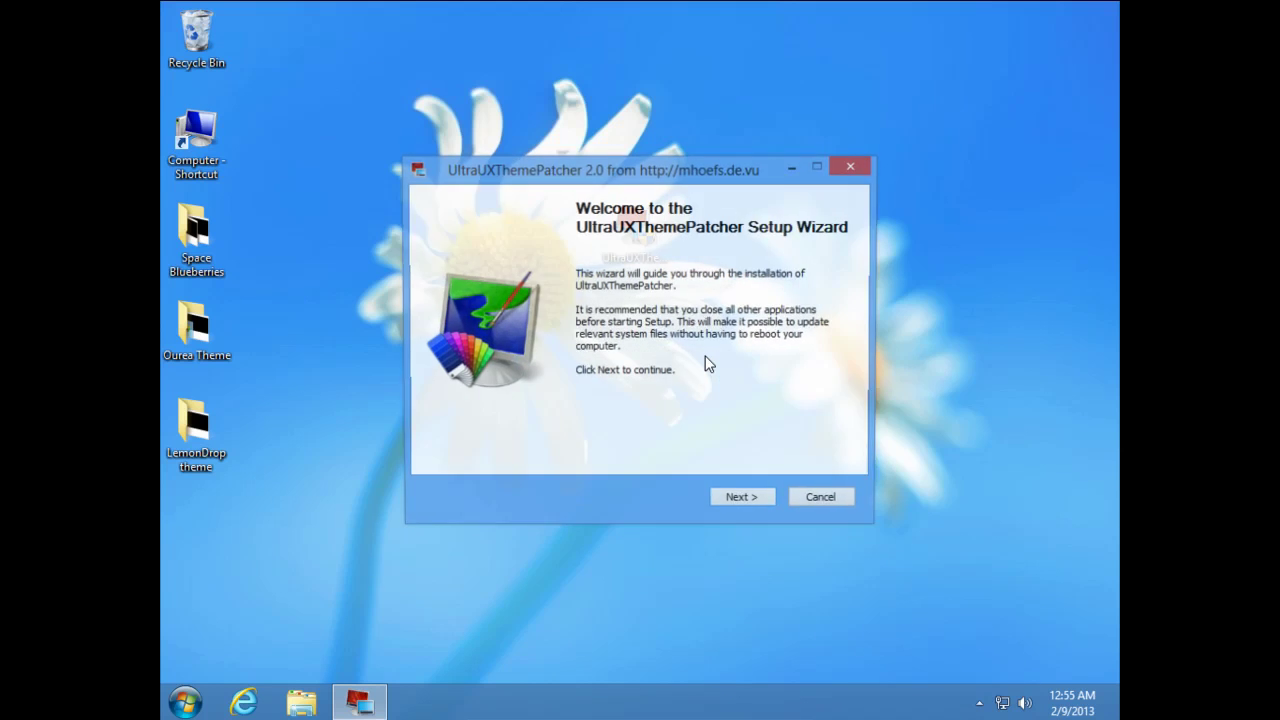
left_click(729, 500)
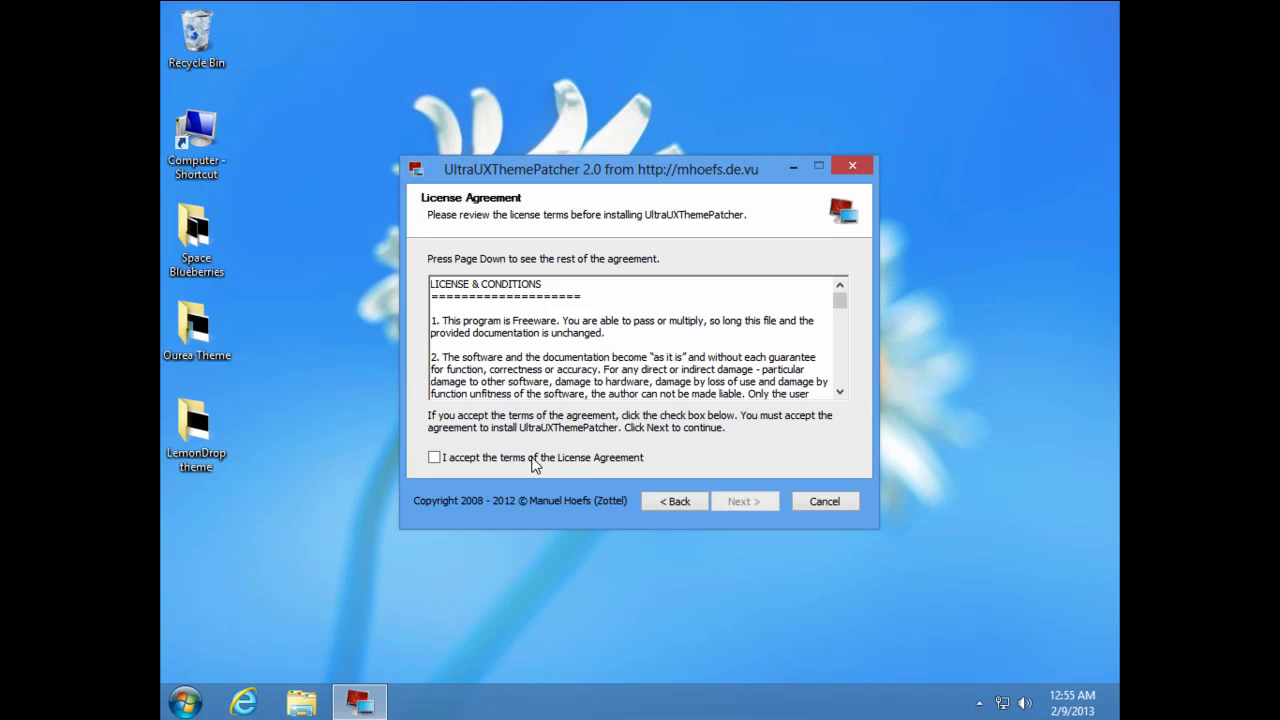
left_click(534, 461)
left_click(748, 501)
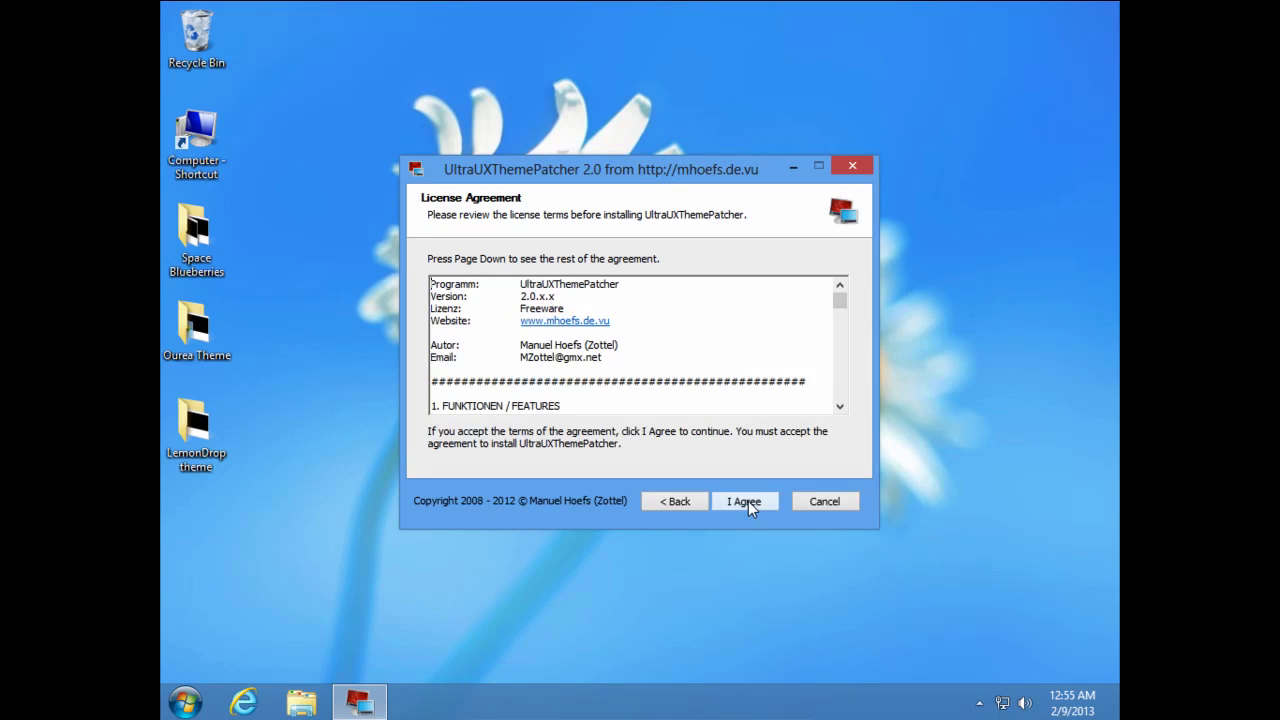
mouse_move(840, 298)
left_mouse_down()
mouse_move(840, 418)
mouse_move(846, 300)
left_mouse_up()
Quit the UltraUXThemePatcher setup without installing and refresh the desktop
left_click(833, 502)
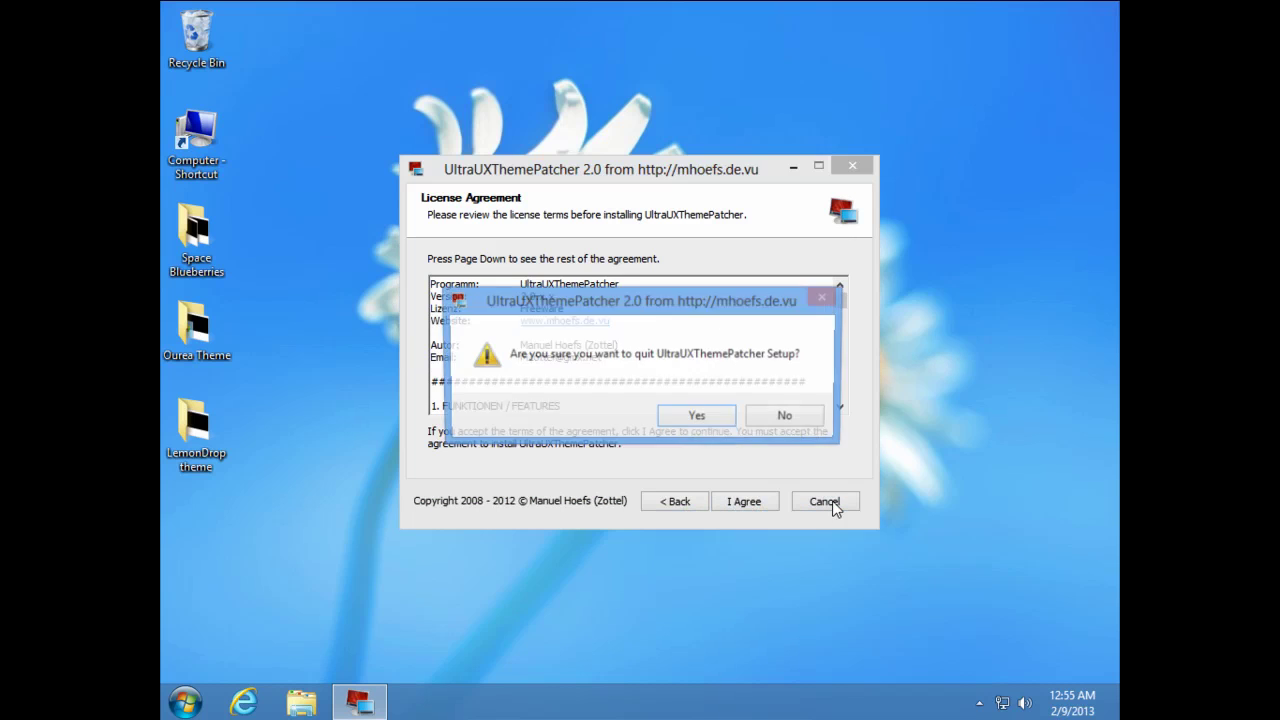
left_click(700, 420)
left_click(396, 172)
right_click(400, 172)
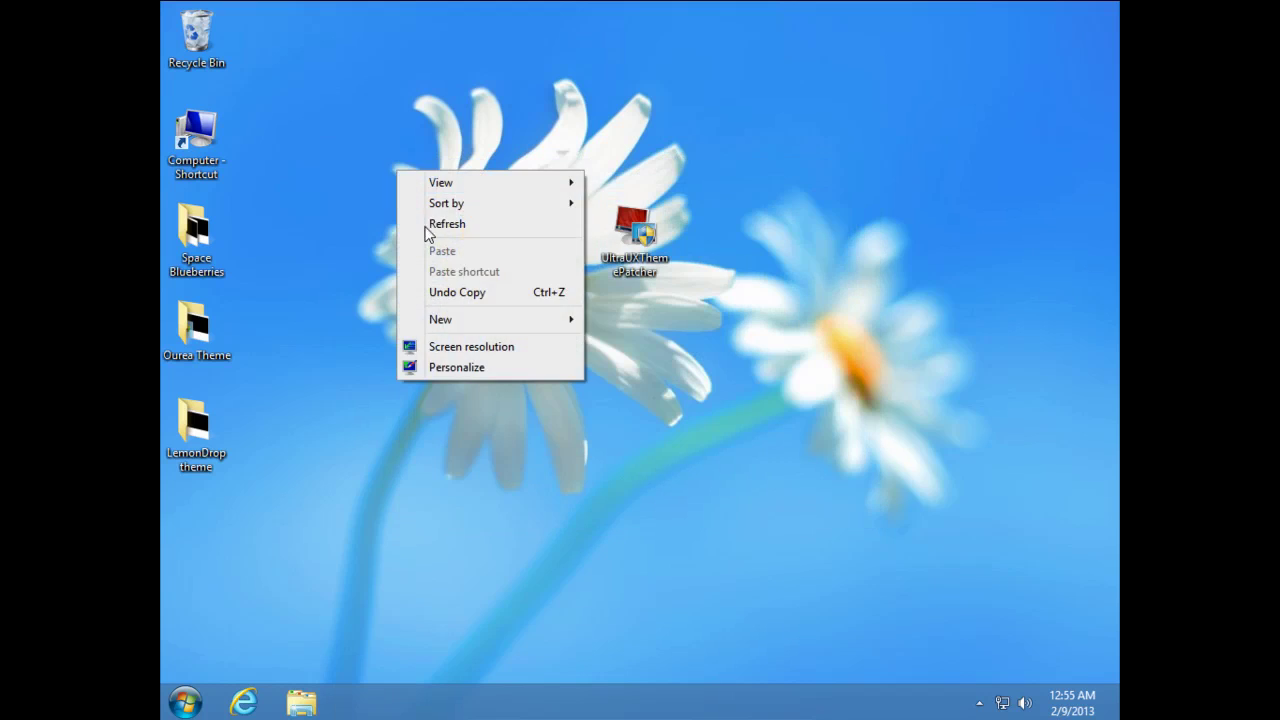
left_click(433, 226)
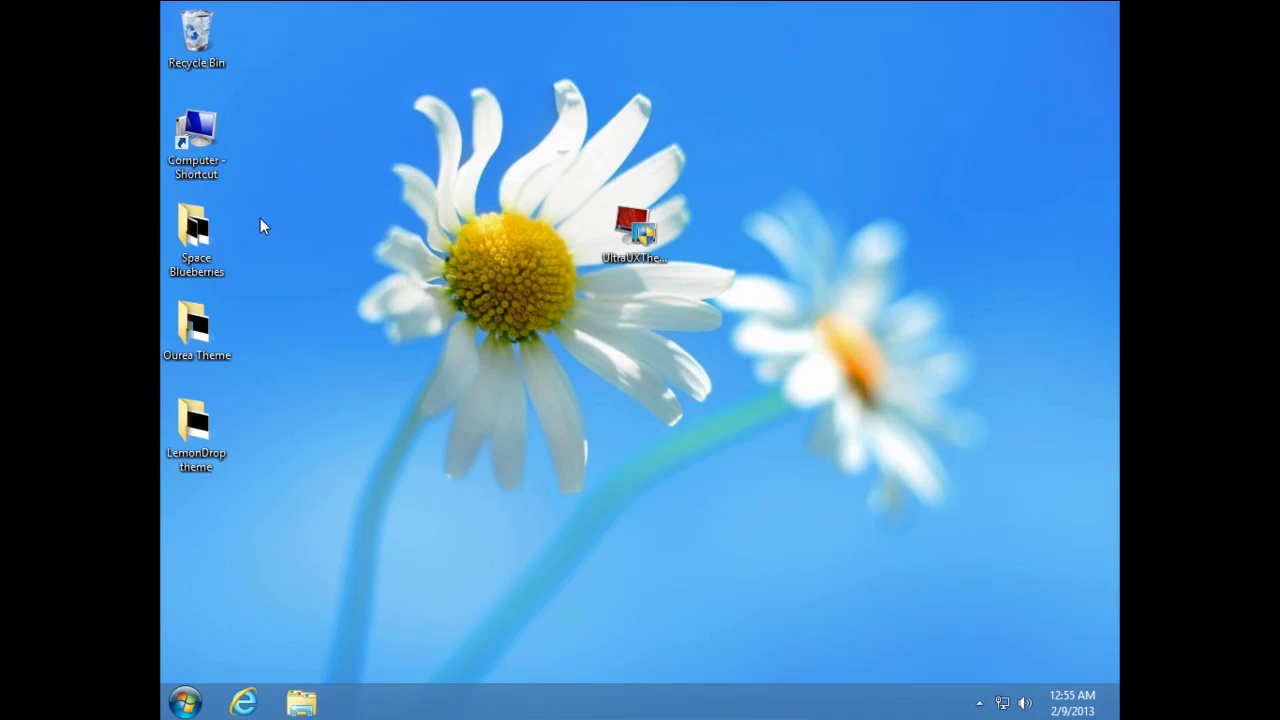
left_click_drag(272, 206, 243, 219)
right_click(183, 27)
left_click(257, 100)
Open the Themes folder under Windows\Resources on Local Disk (C:)
double_click(196, 140)
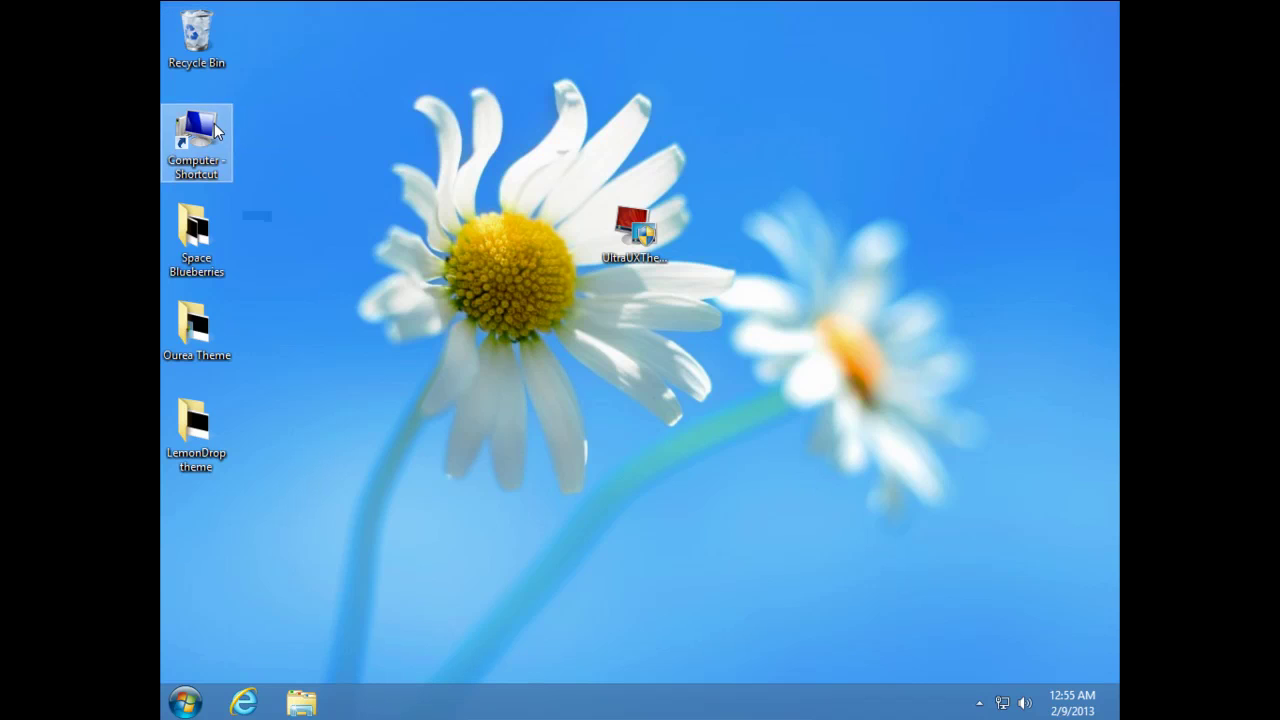
left_click(1013, 49)
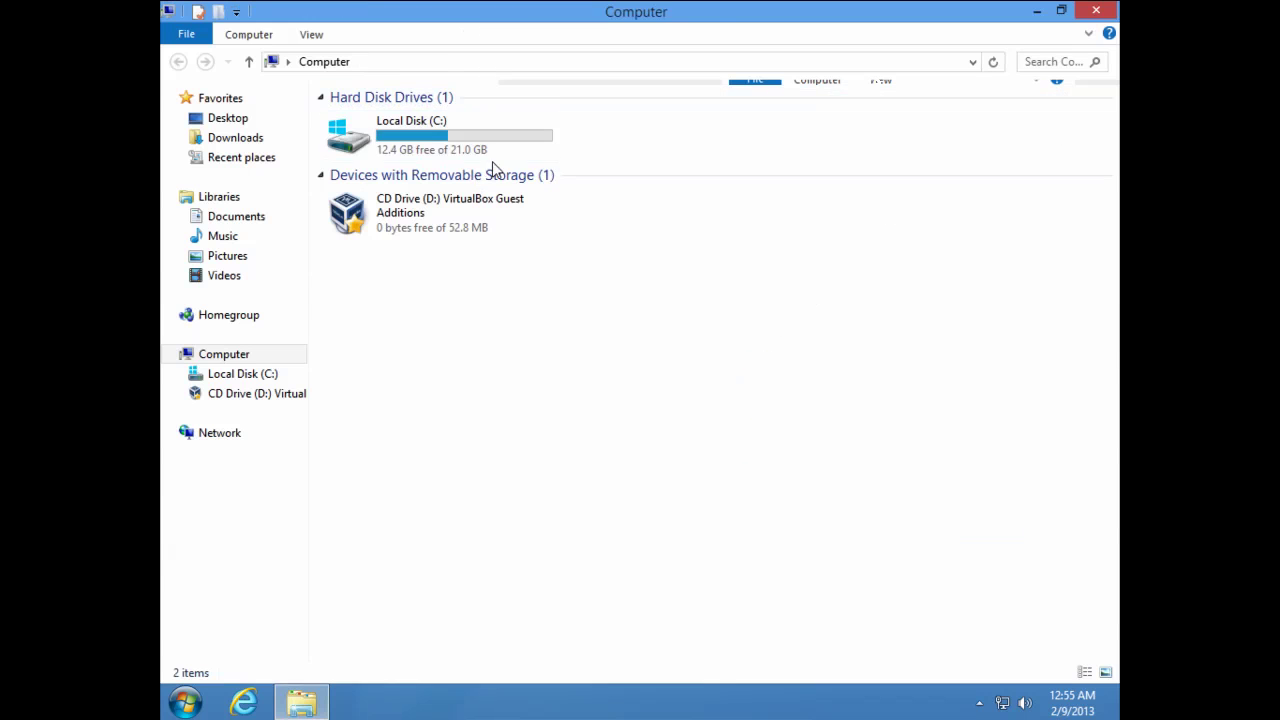
double_click(465, 139)
double_click(371, 178)
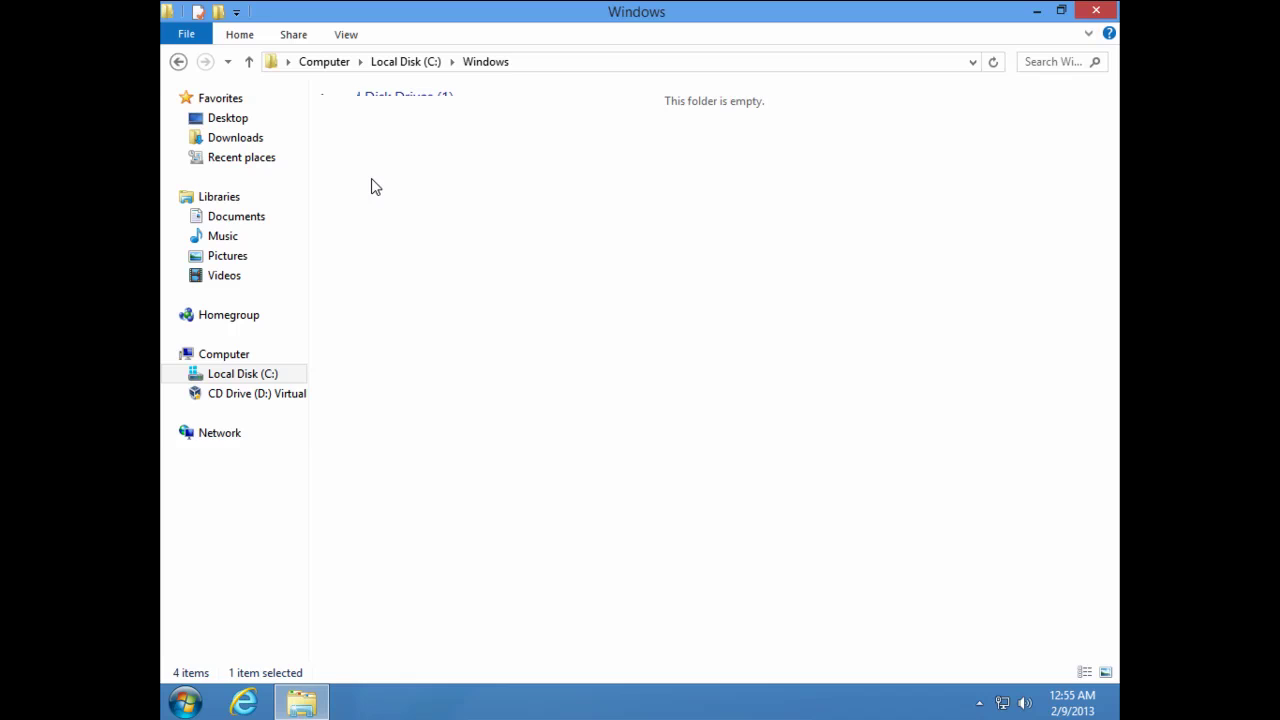
double_click(638, 375)
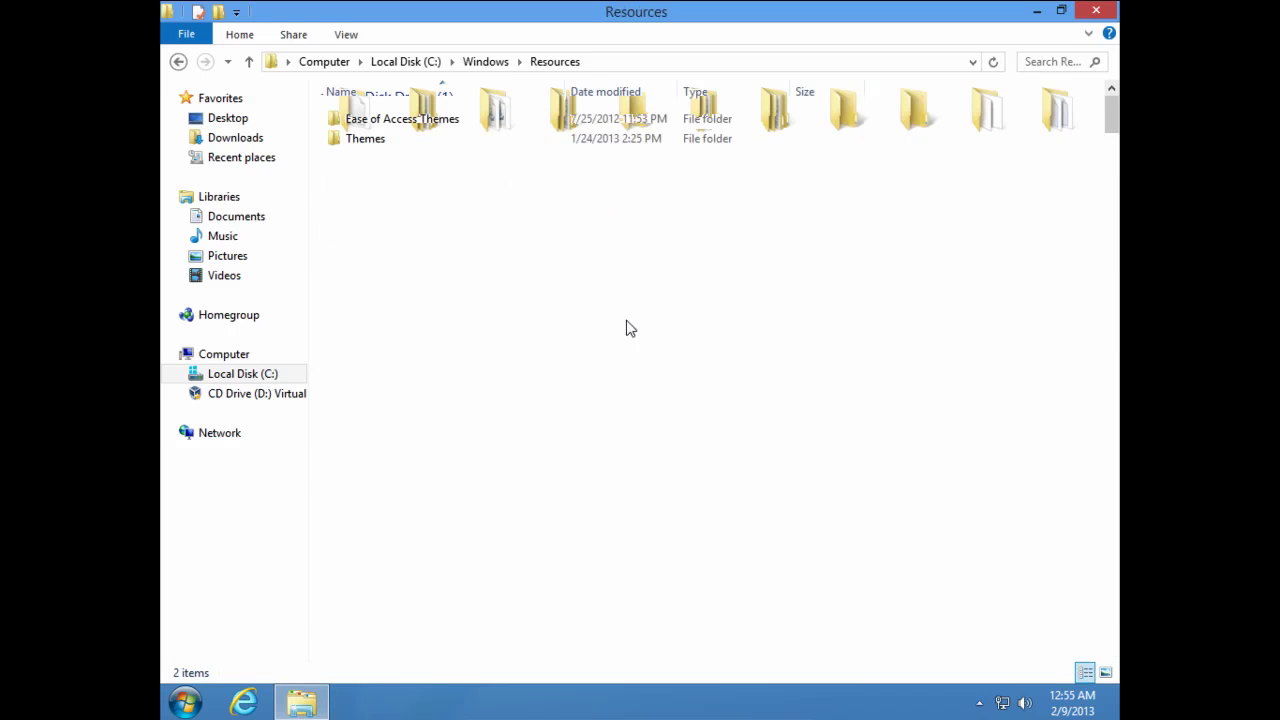
left_click(358, 142)
double_click(358, 142)
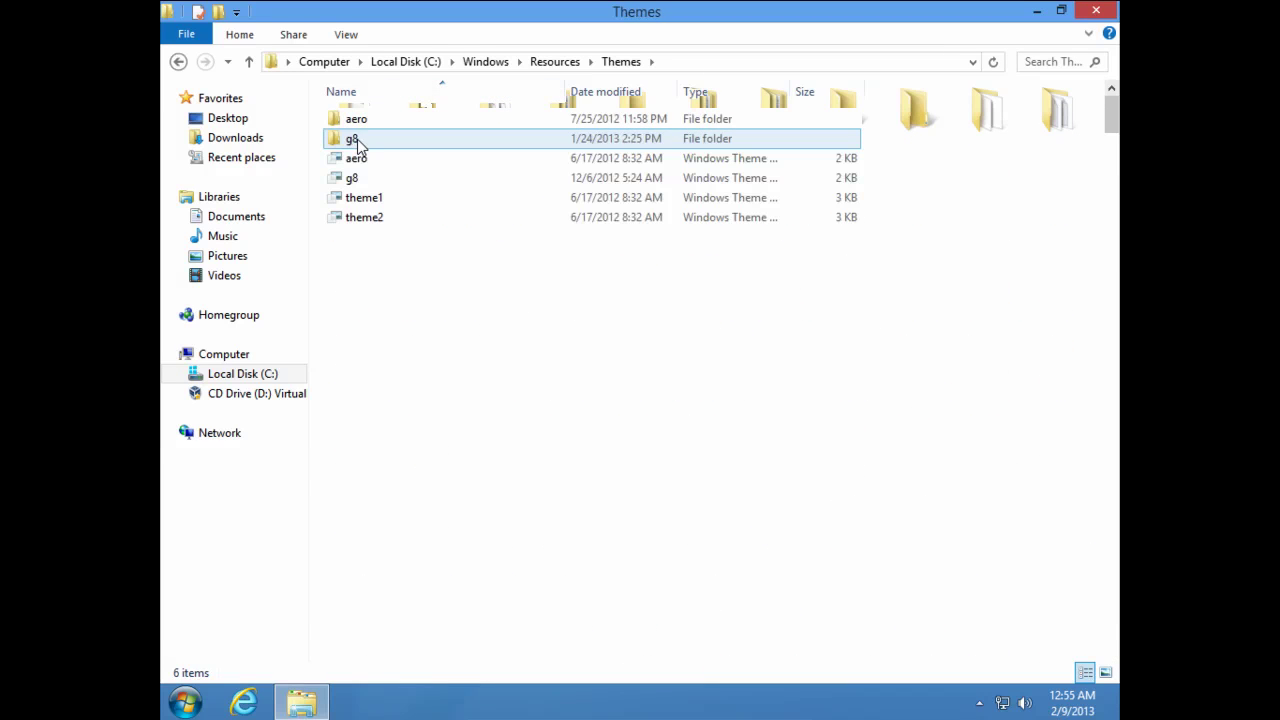
Restore the maximized Themes window and move it clear of the desktop folders
double_click(450, 12)
left_click_drag(452, 18, 840, 97)
left_click_drag(304, 244, 168, 468)
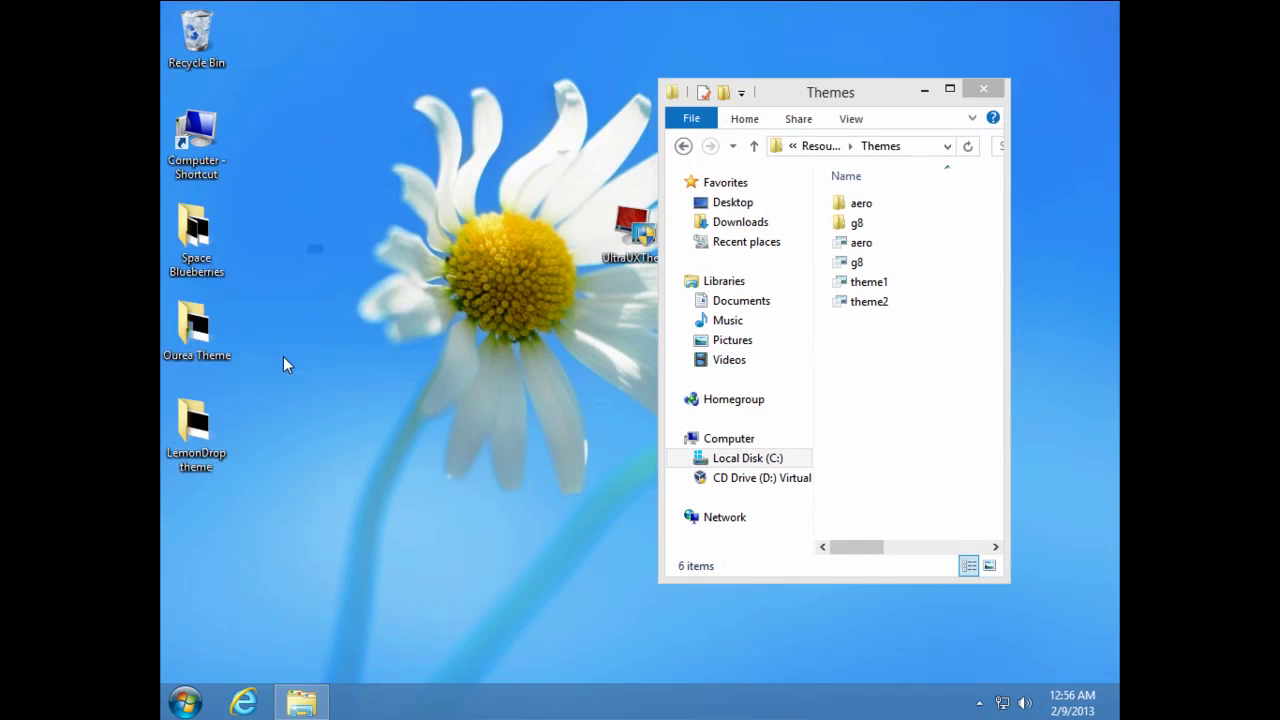
Copy the inner Space Blueberries folder and its four theme files from the desktop's Space Blueberries folder, then close that window
double_click(196, 232)
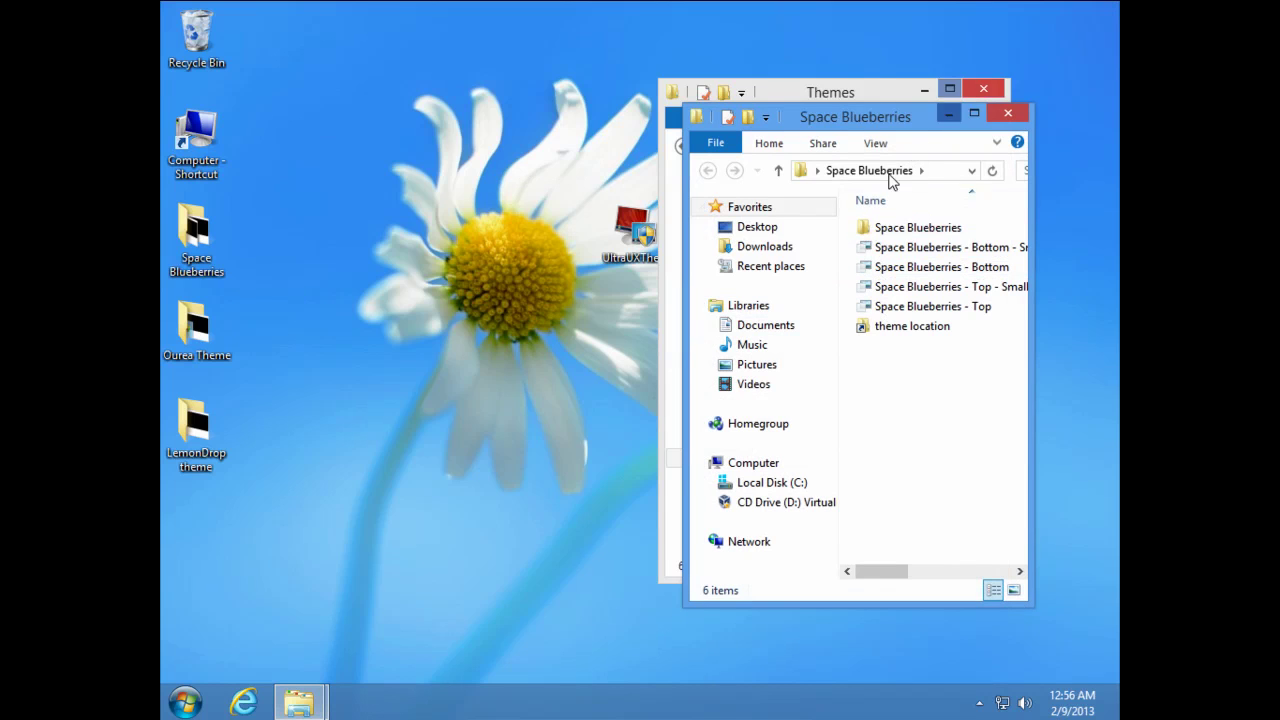
left_click_drag(850, 238, 918, 310)
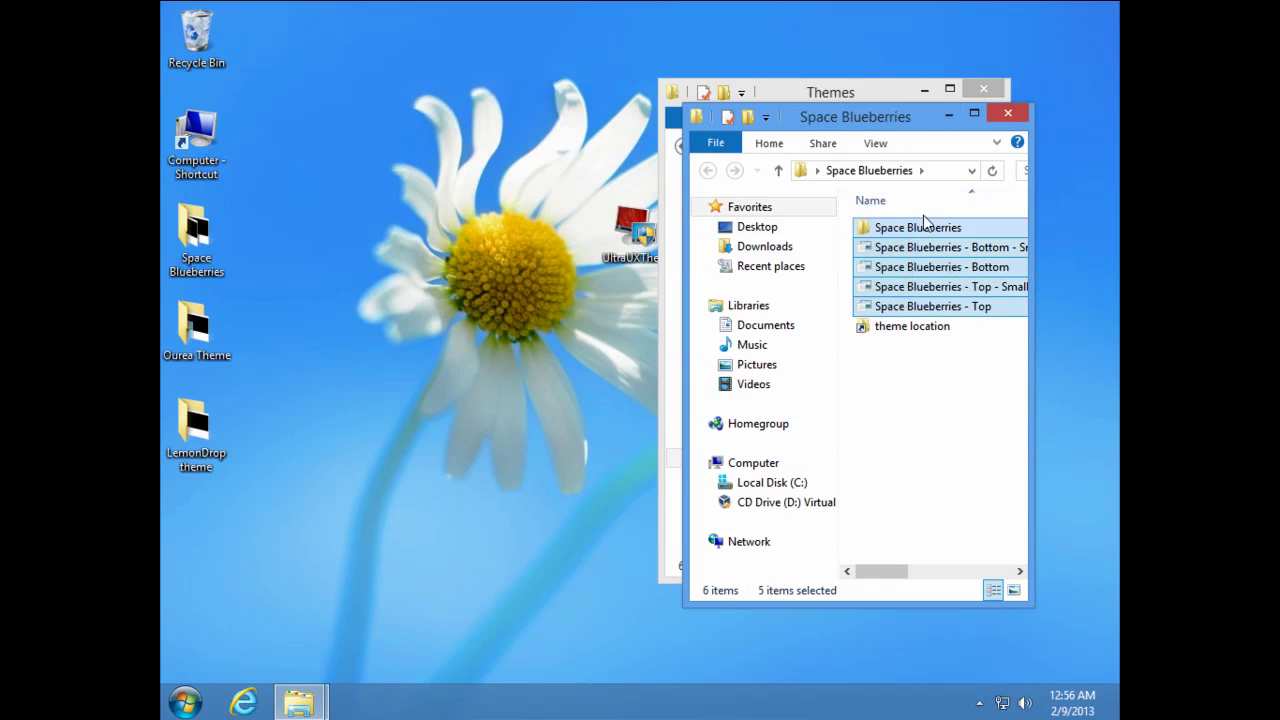
right_click(906, 270)
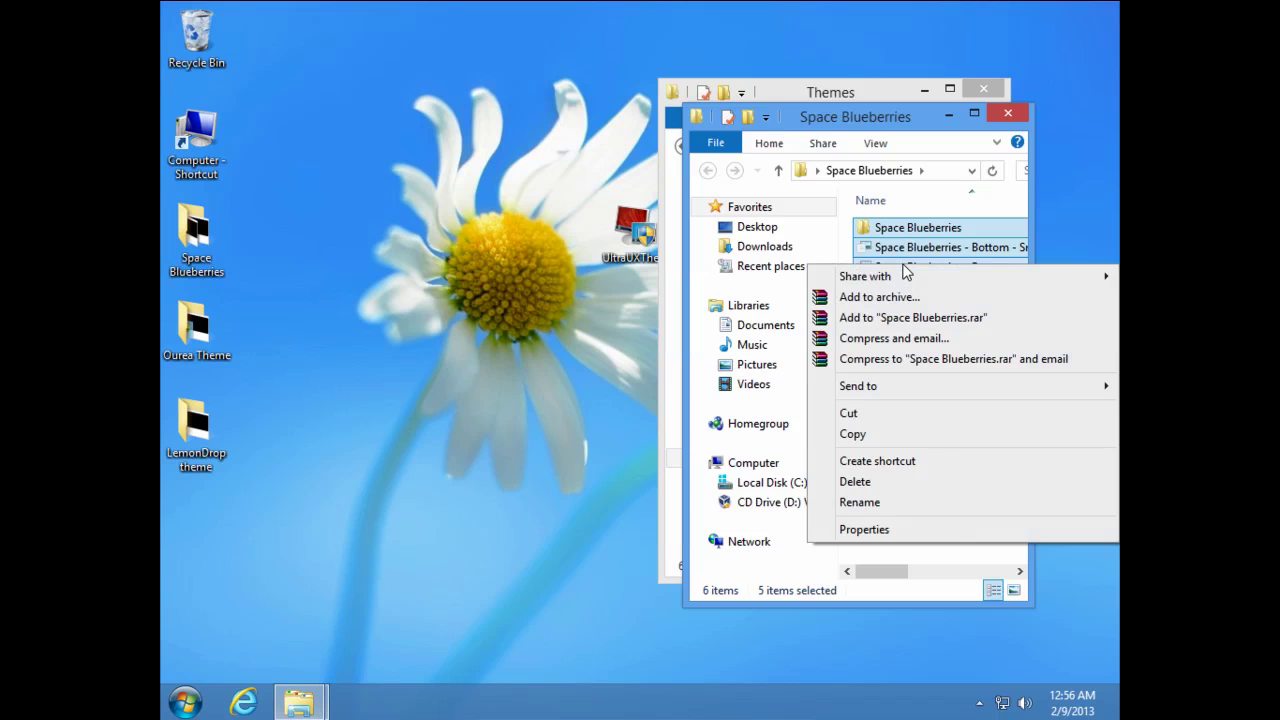
left_click(866, 435)
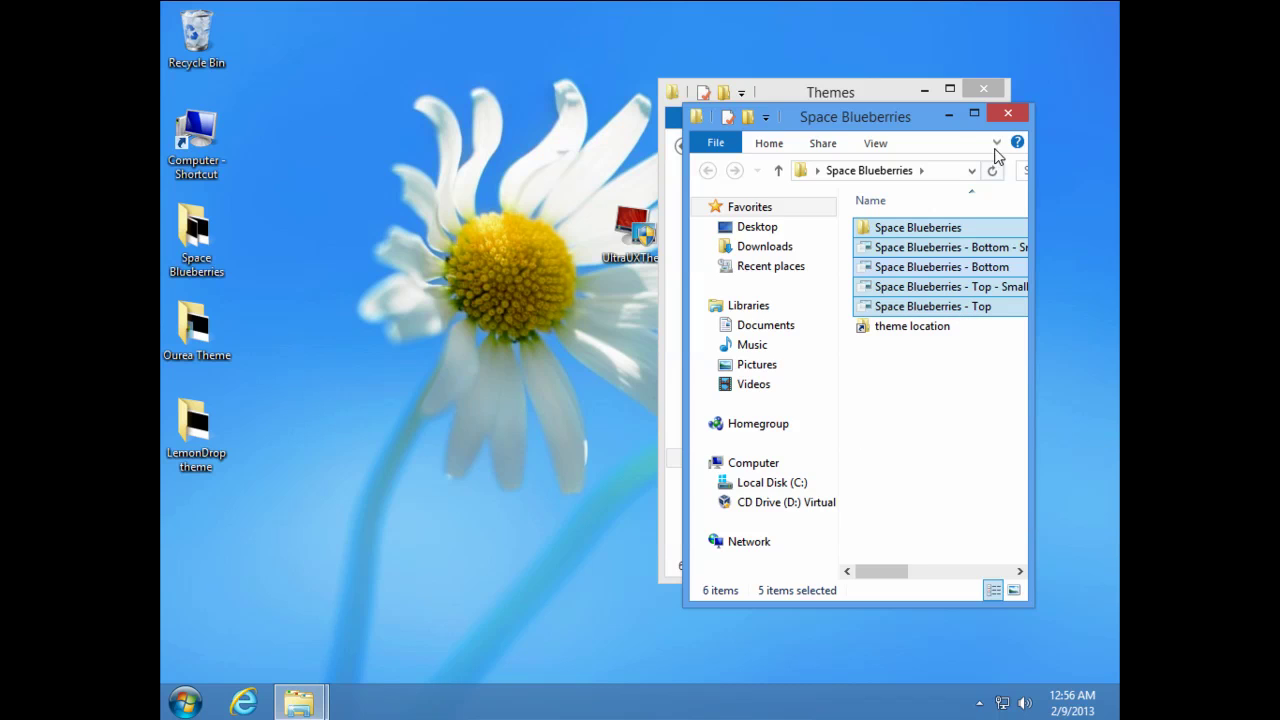
left_click(1006, 113)
Paste the copied Space Blueberries items into the Themes folder, granting administrator permission for all current items
right_click(926, 385)
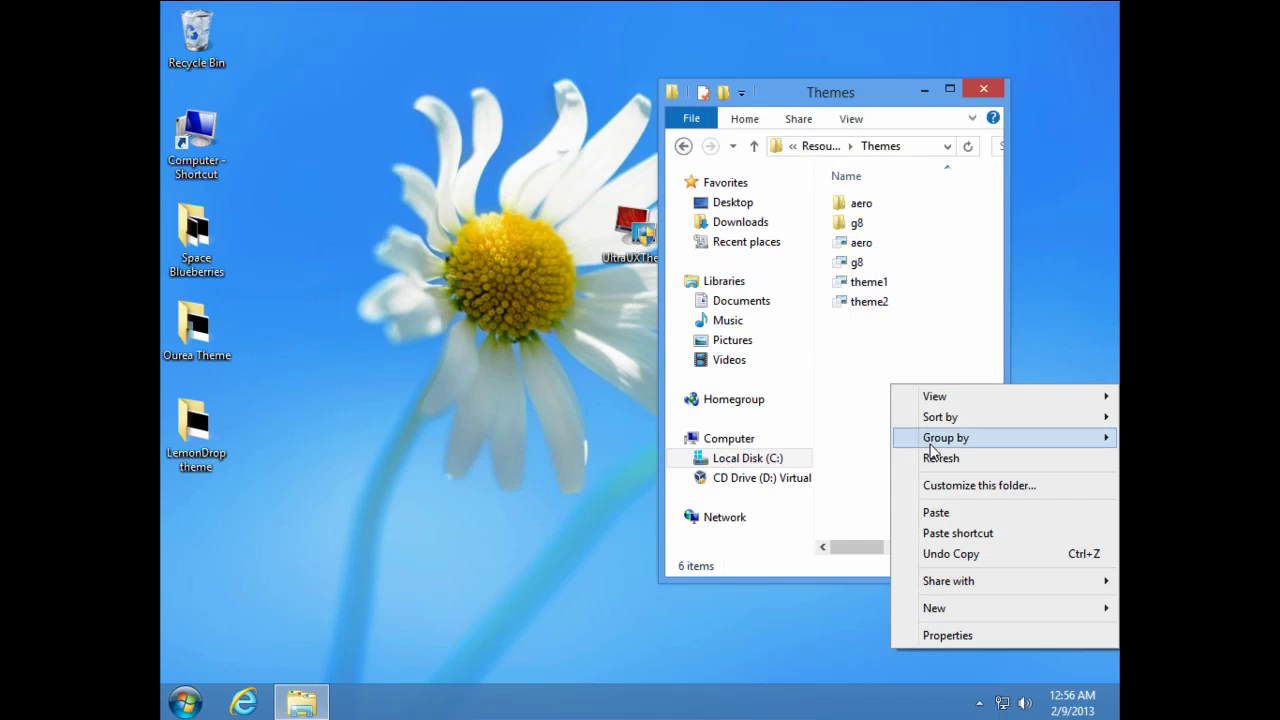
left_click(940, 512)
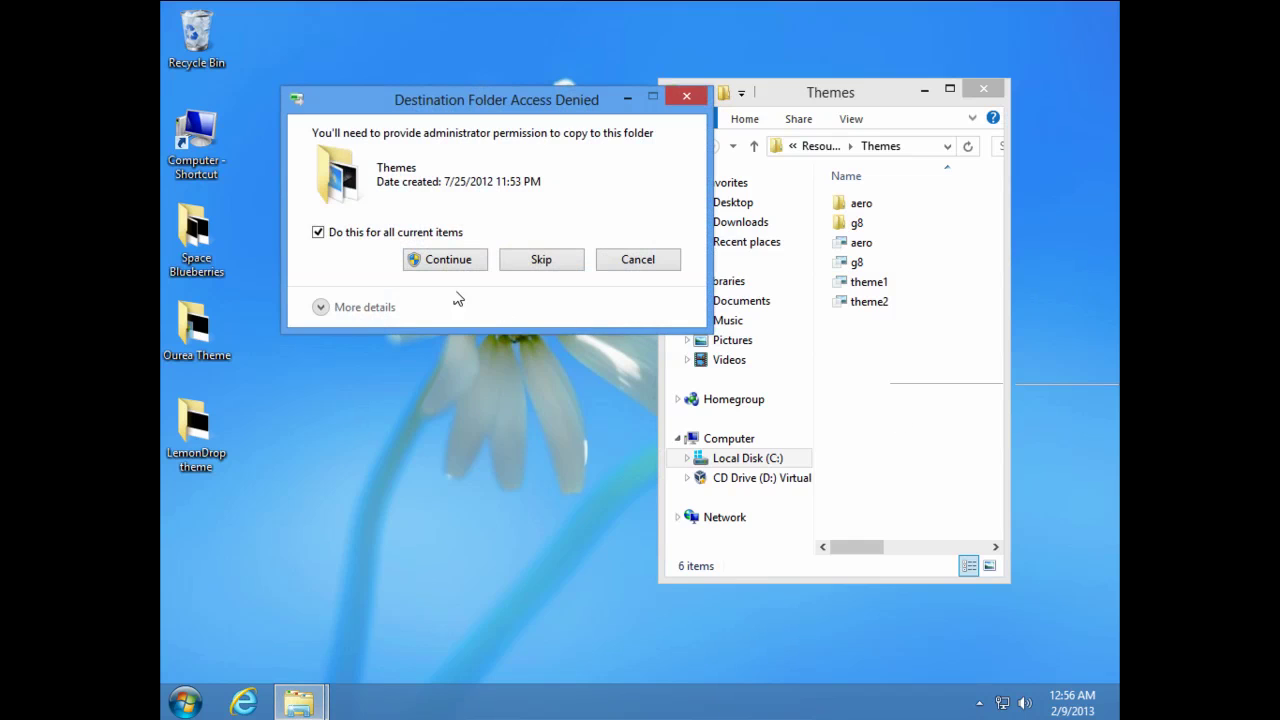
left_click(436, 264)
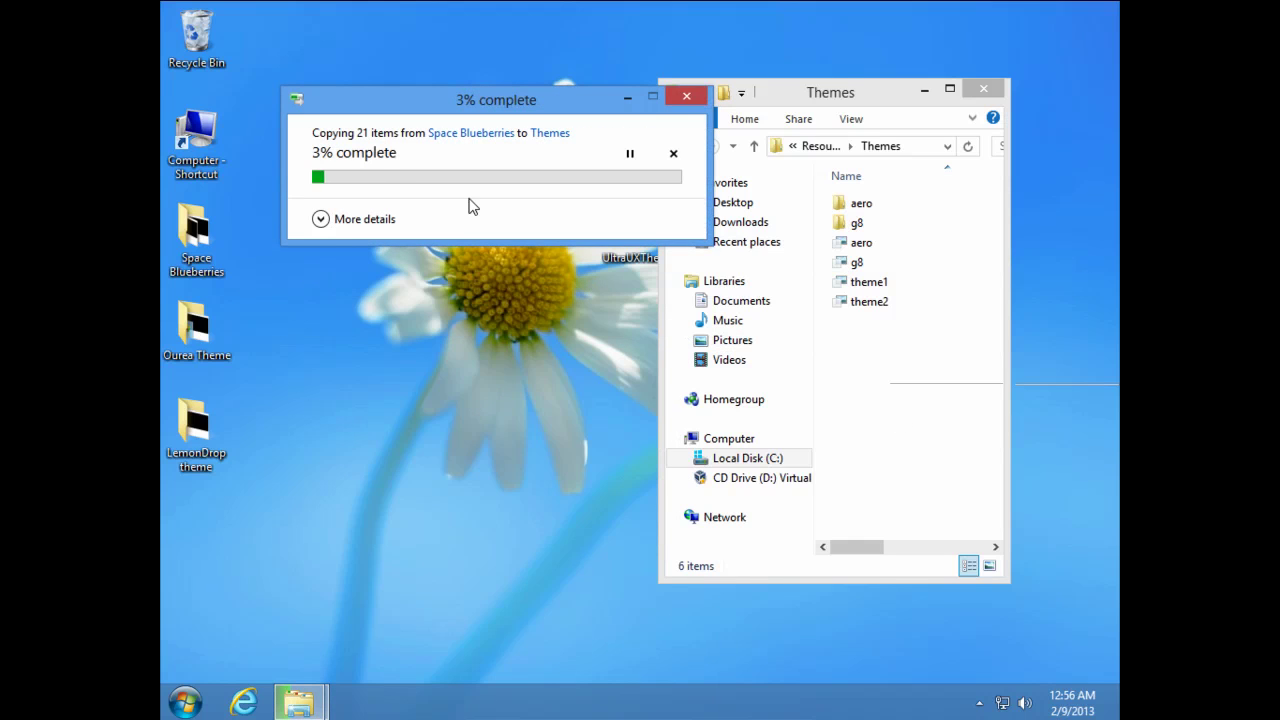
left_click(878, 450)
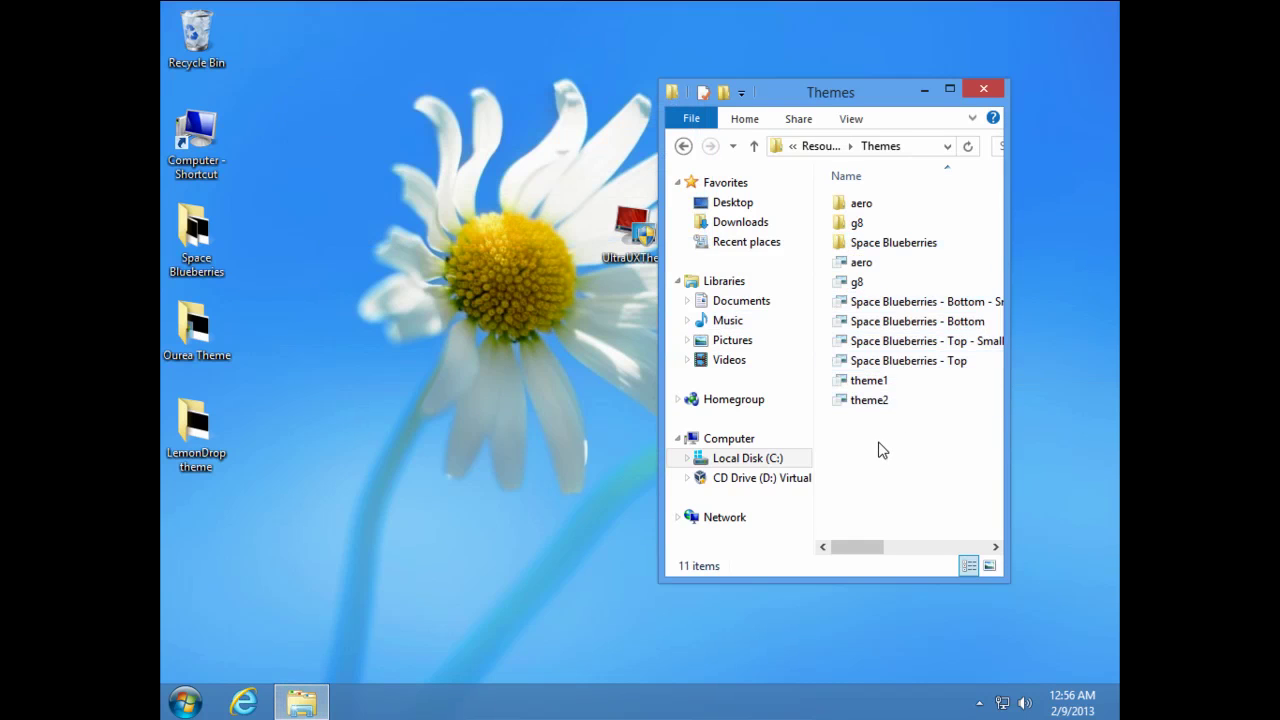
Minimize the Themes window, apply the Space Blueberries - Bottom - Small theme in the Personalization settings and close them
left_click(924, 91)
right_click(731, 115)
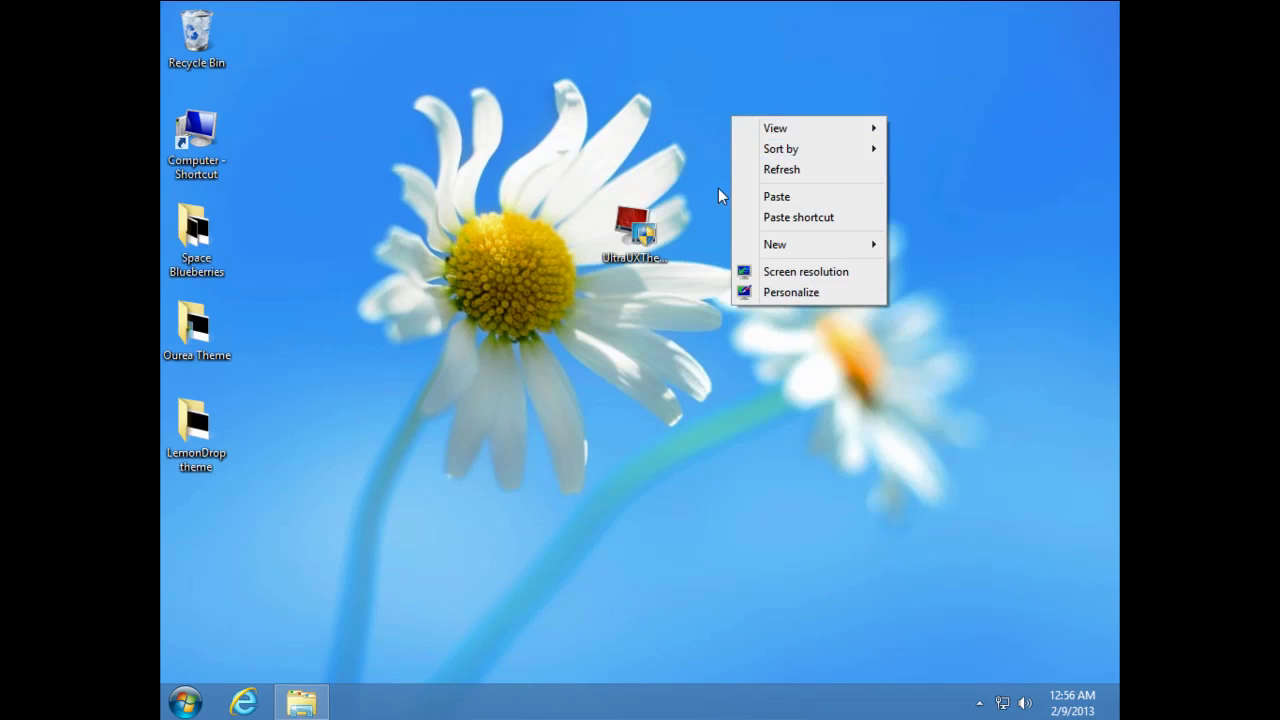
left_click(785, 294)
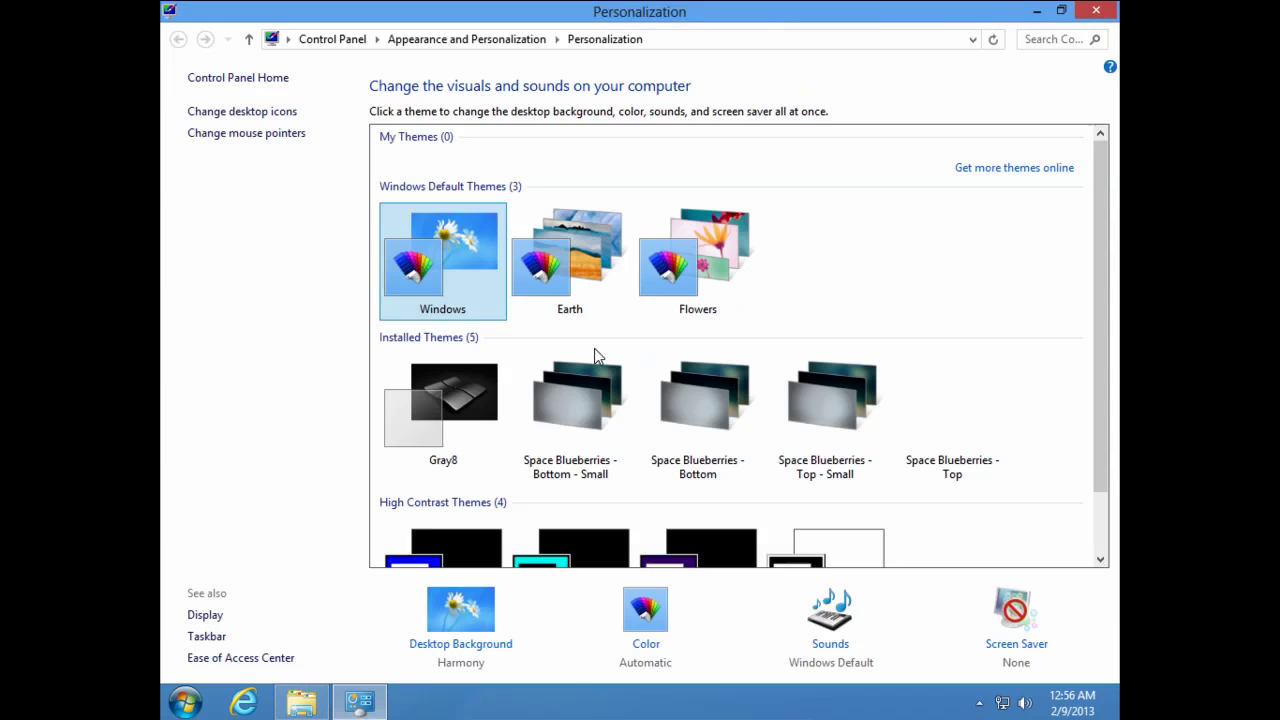
scroll(797, 271, "down", 2)
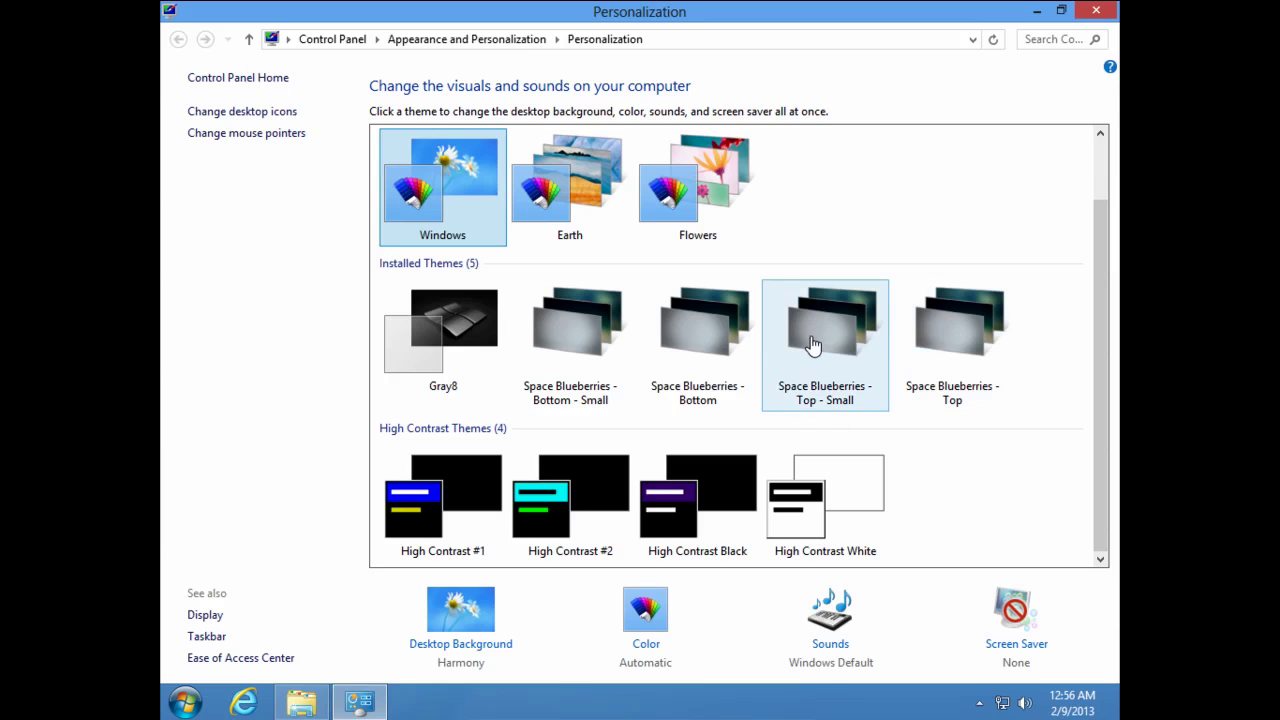
left_click(550, 337)
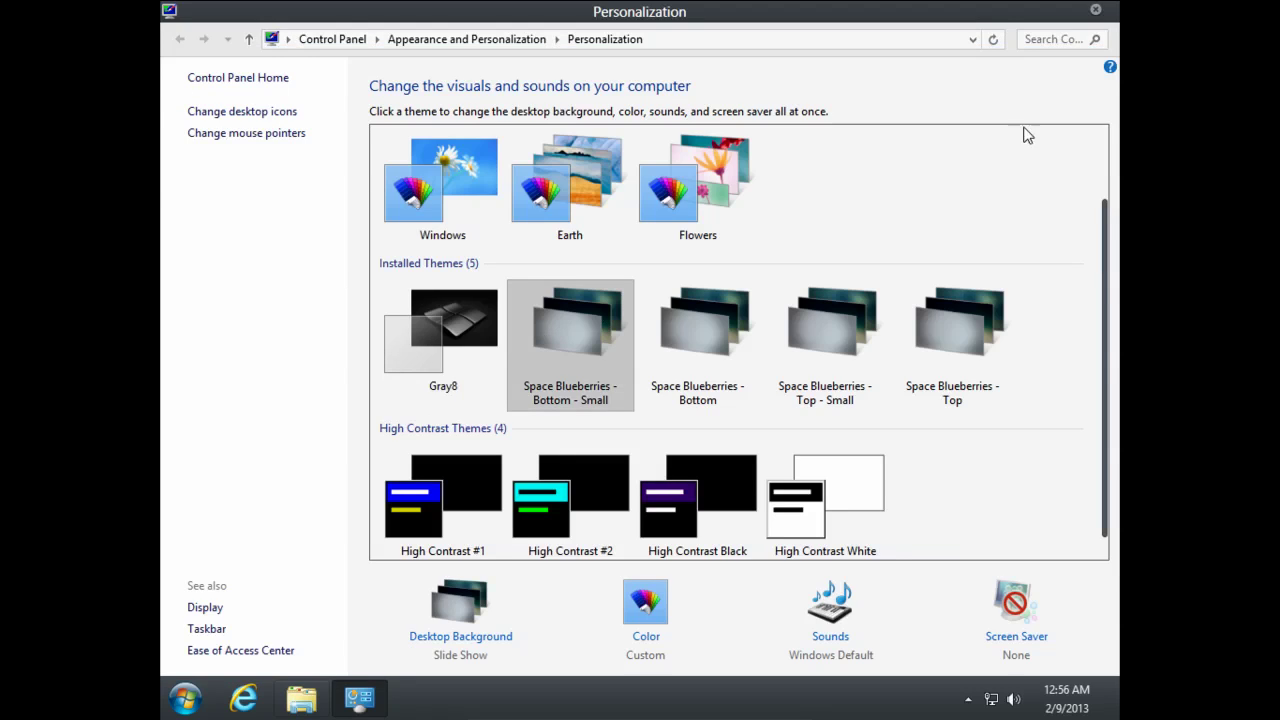
left_click(1097, 12)
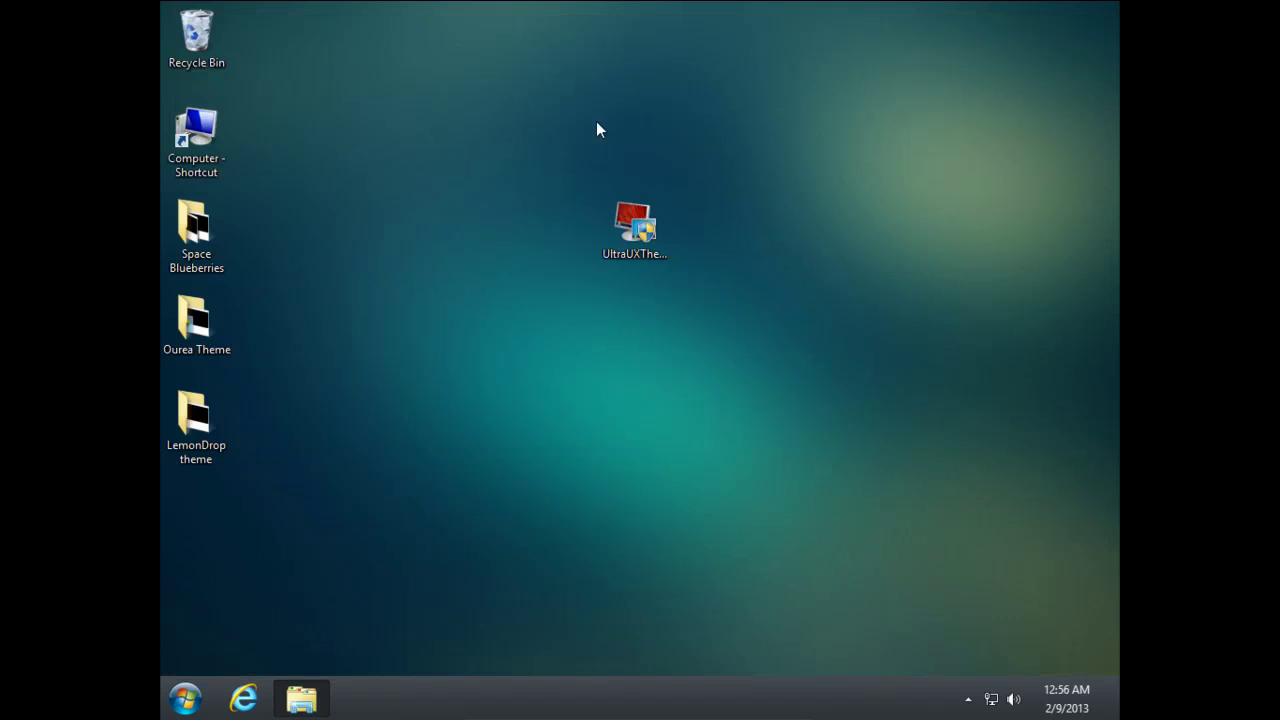
Refresh the desktop and open the Computer window at normal and maximized size to examine the applied theme's look
right_click(496, 129)
left_click(520, 180)
left_click_drag(334, 130, 806, 400)
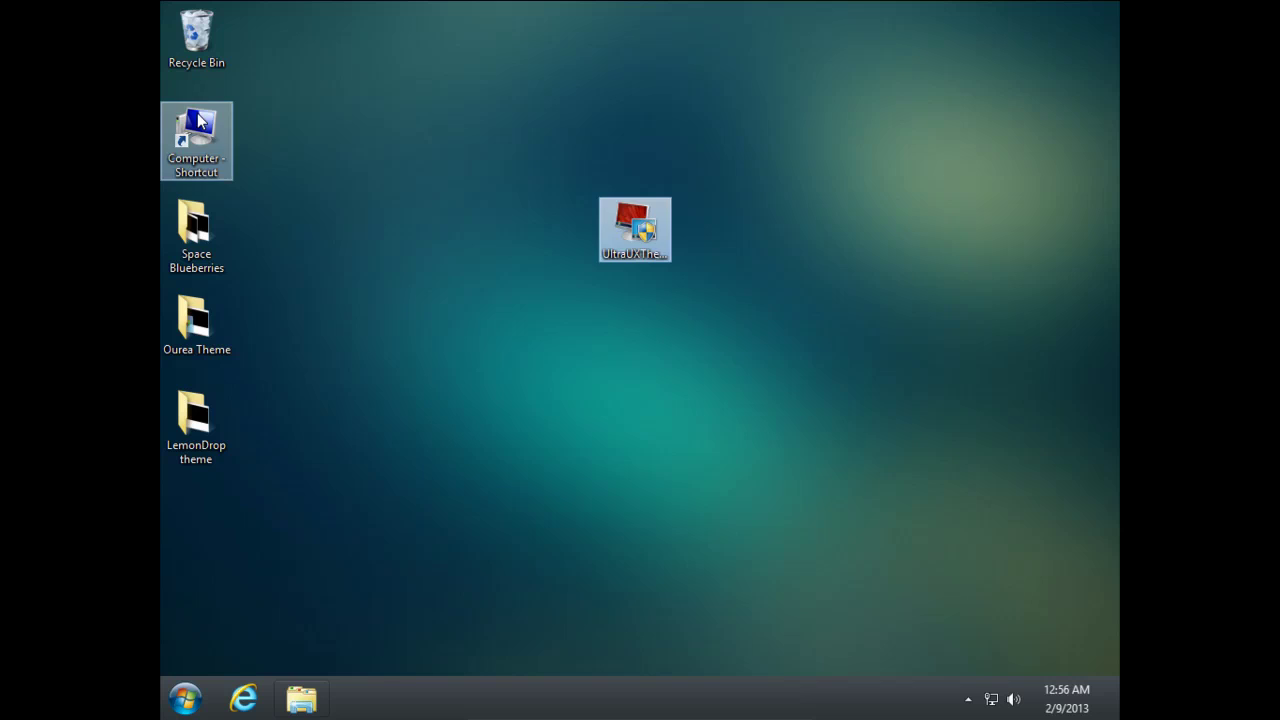
double_click(195, 135)
left_click_drag(1000, 148, 765, 133)
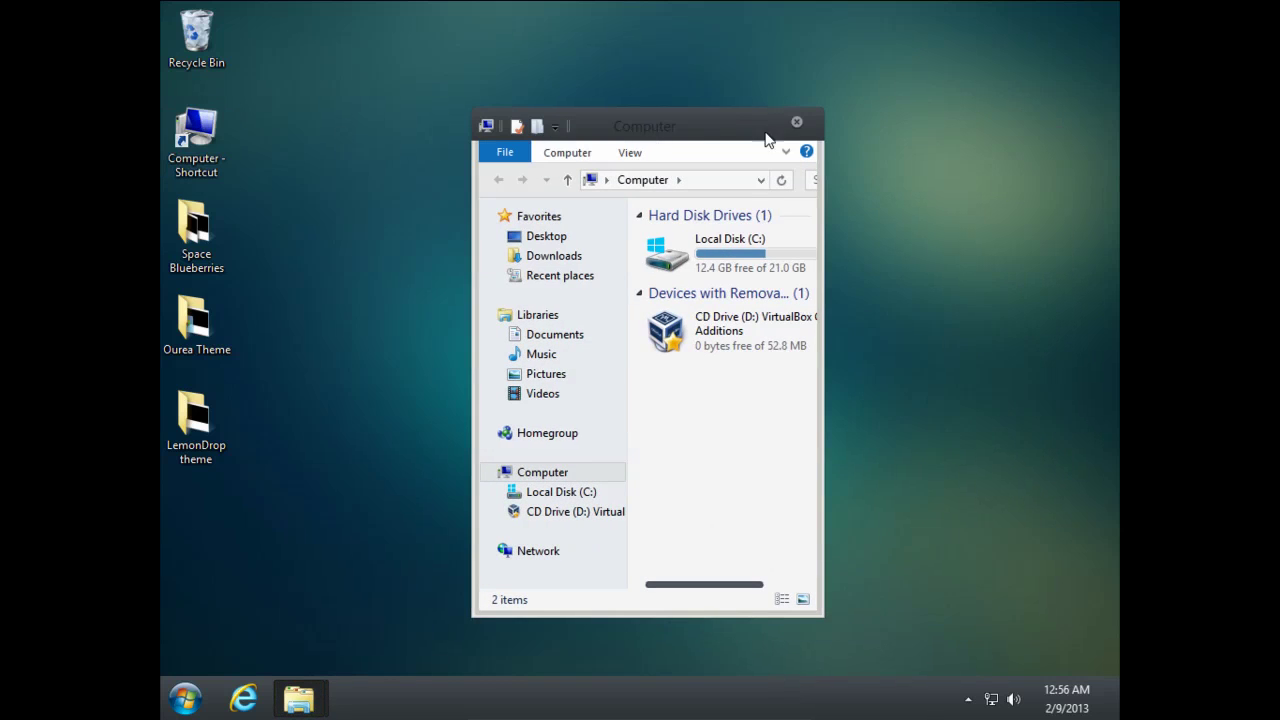
left_click(786, 125)
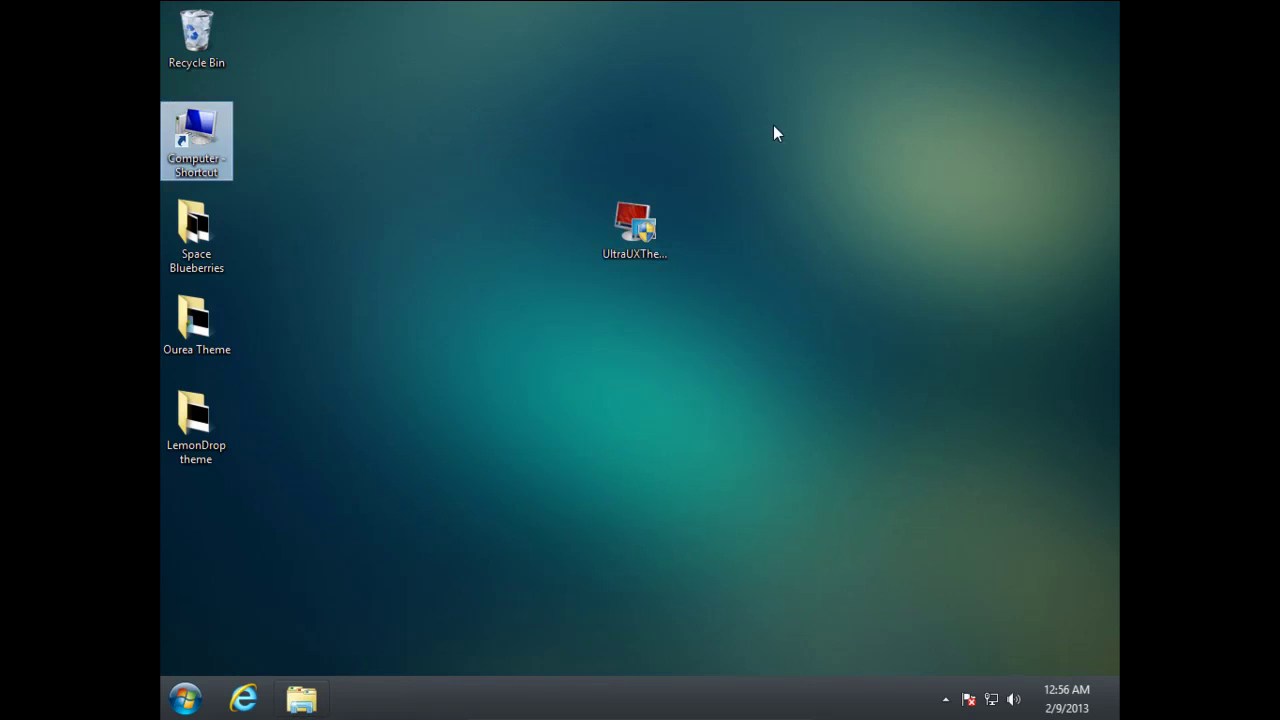
double_click(224, 108)
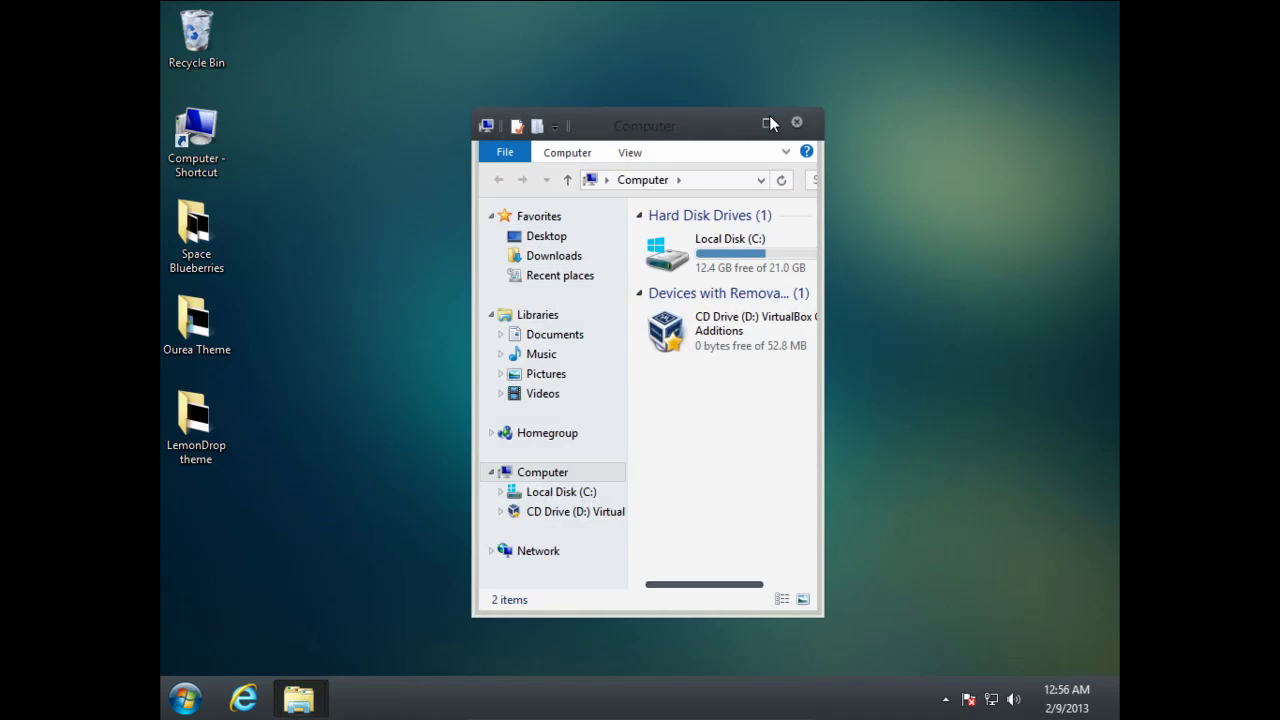
double_click(769, 115)
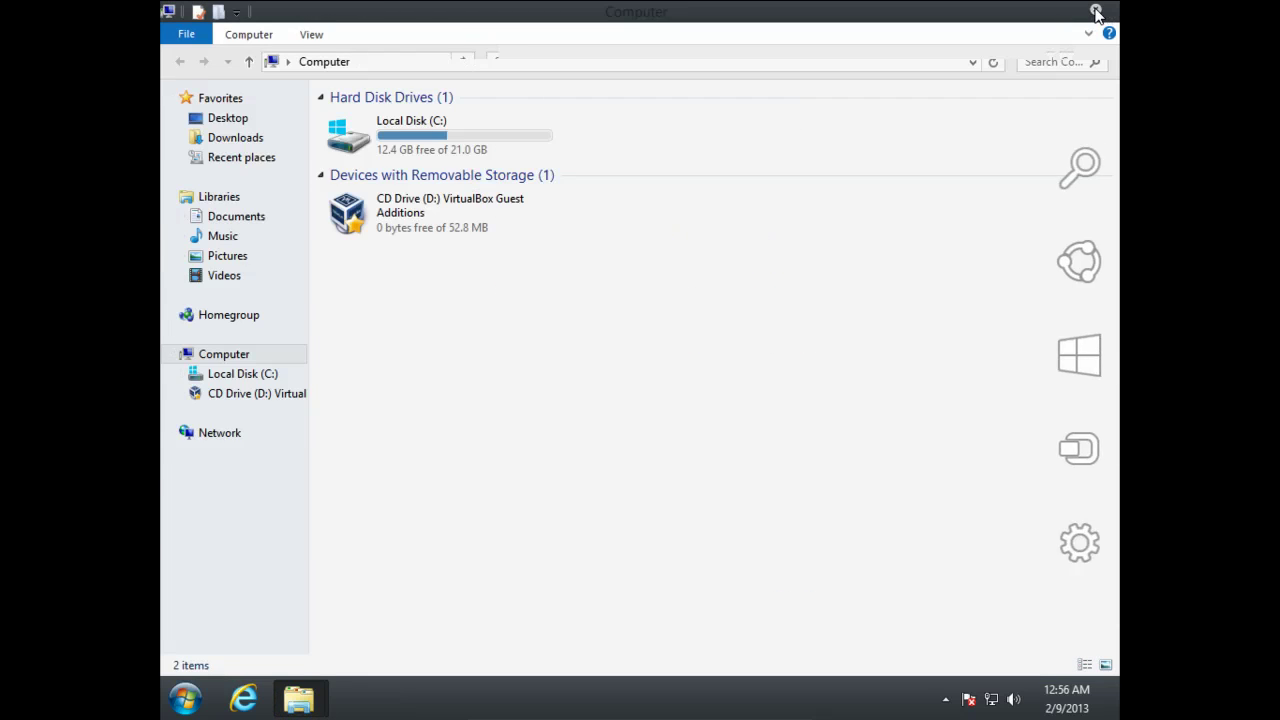
left_click(1096, 11)
right_click(712, 121)
left_click(752, 173)
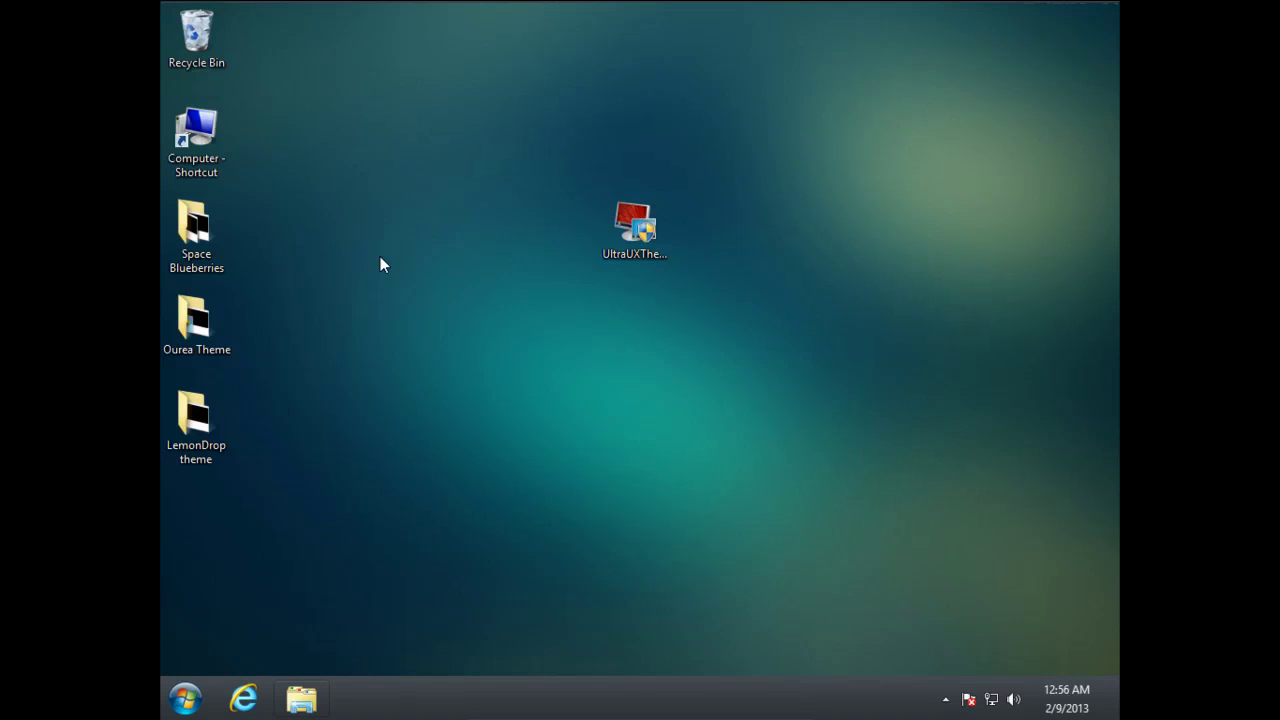
Copy the Ourea folder and Ourea theme file from the desktop's Ourea Theme folder, then close that window
double_click(216, 340)
left_click_drag(912, 143, 467, 121)
right_click(467, 121)
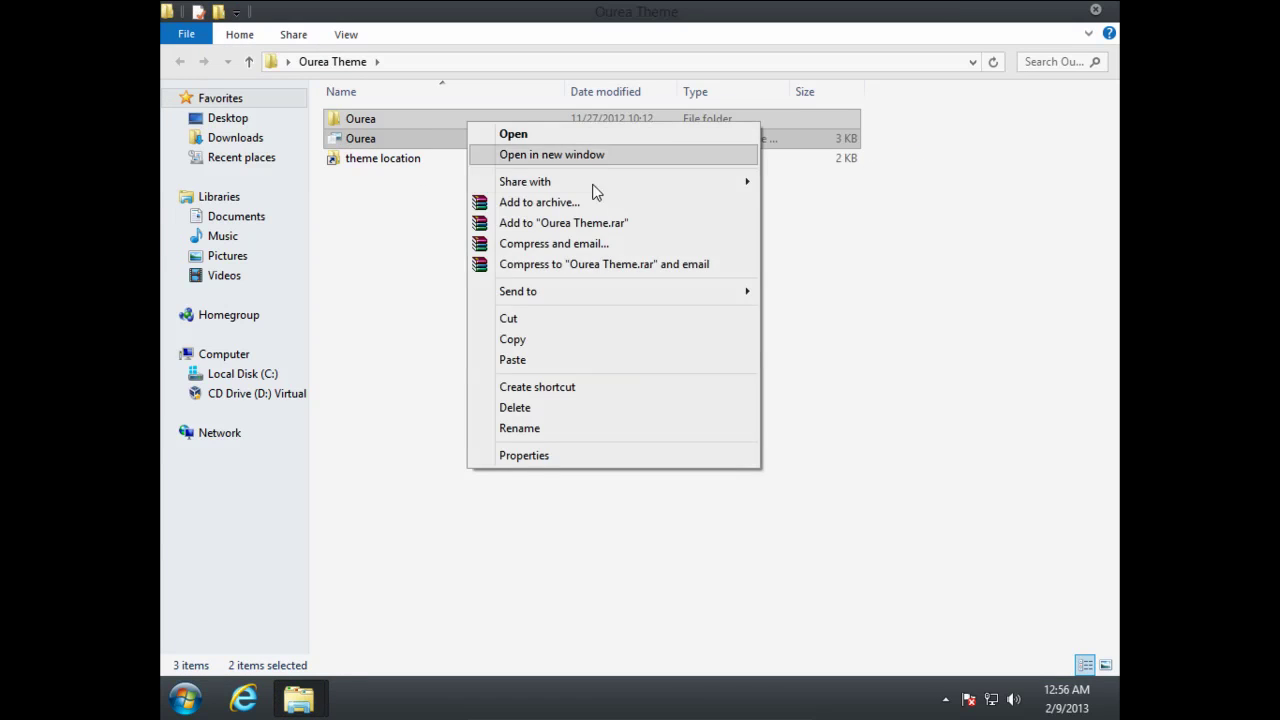
left_click(528, 340)
left_click(1096, 12)
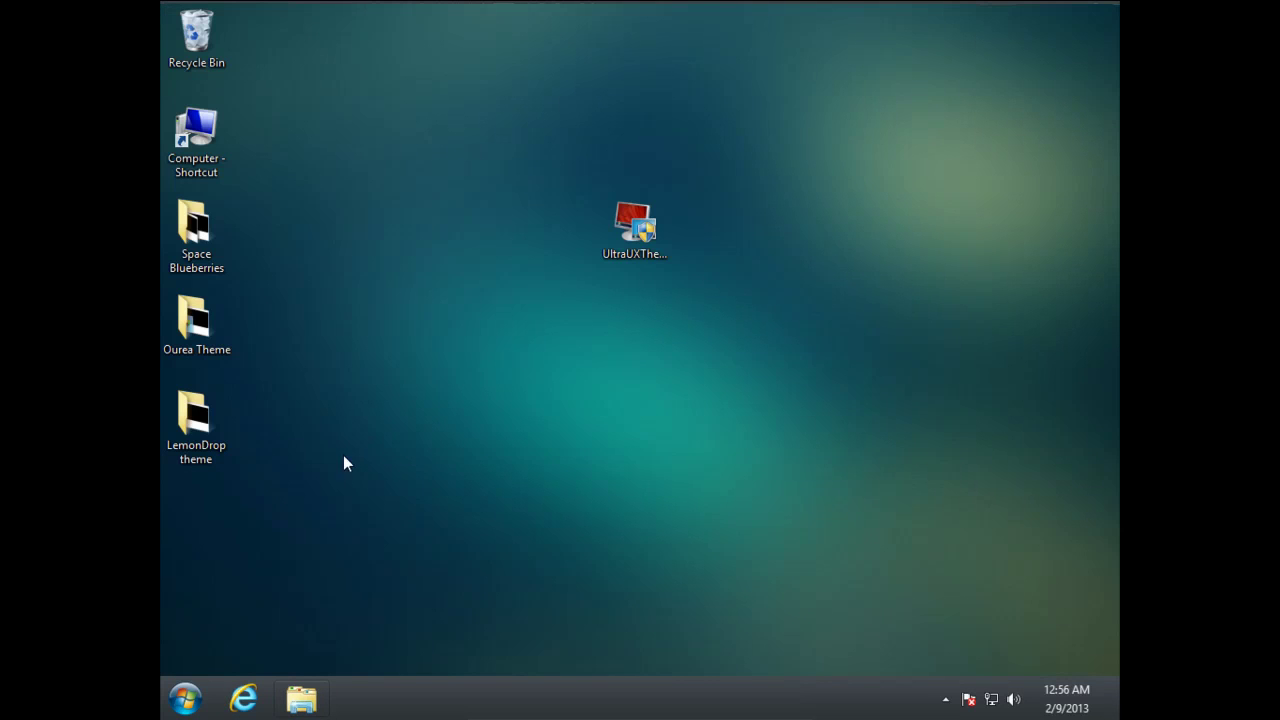
Paste the copied Ourea items into the Themes folder with administrator permission for all current items, then maximize the window
left_click(322, 688)
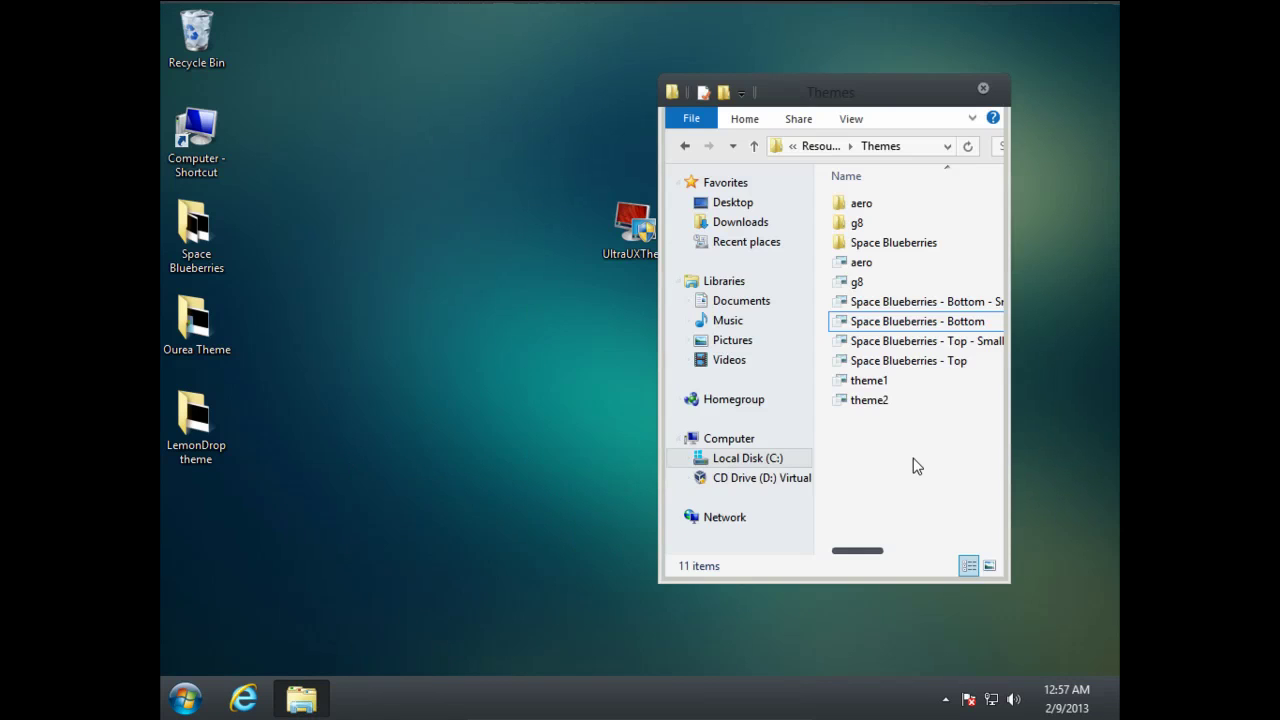
right_click(898, 488)
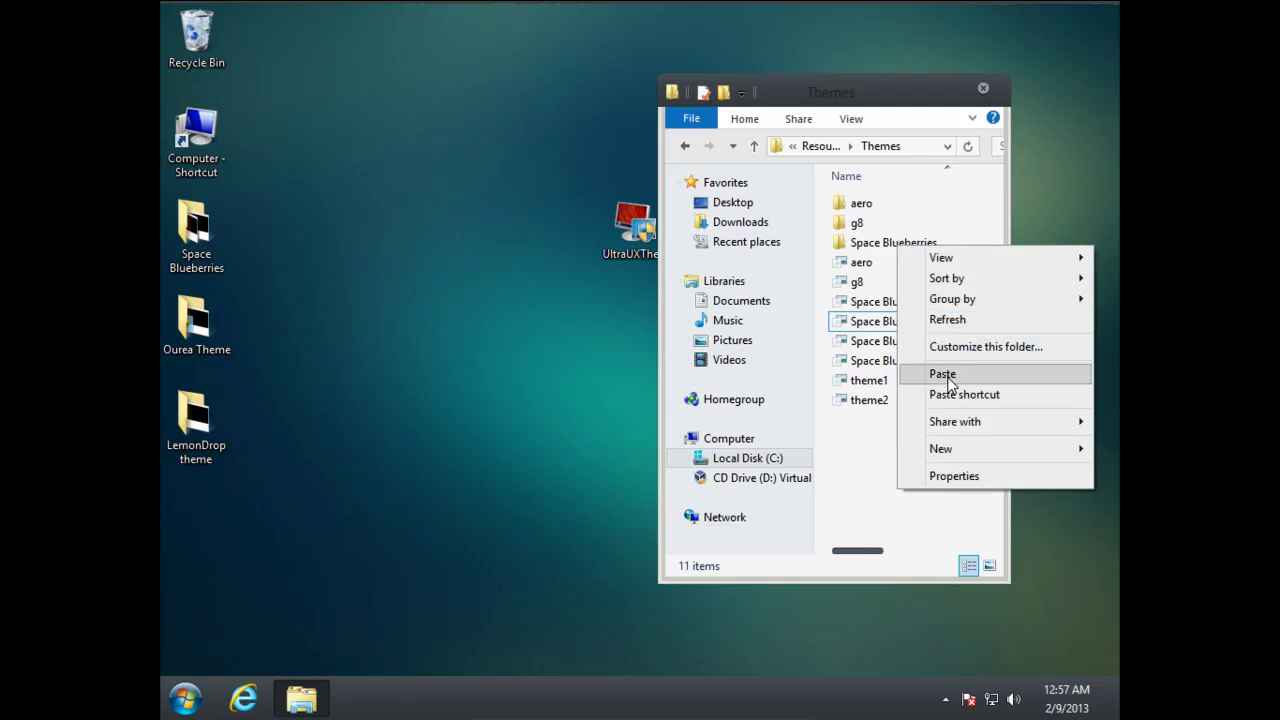
left_click(948, 376)
left_click(592, 258)
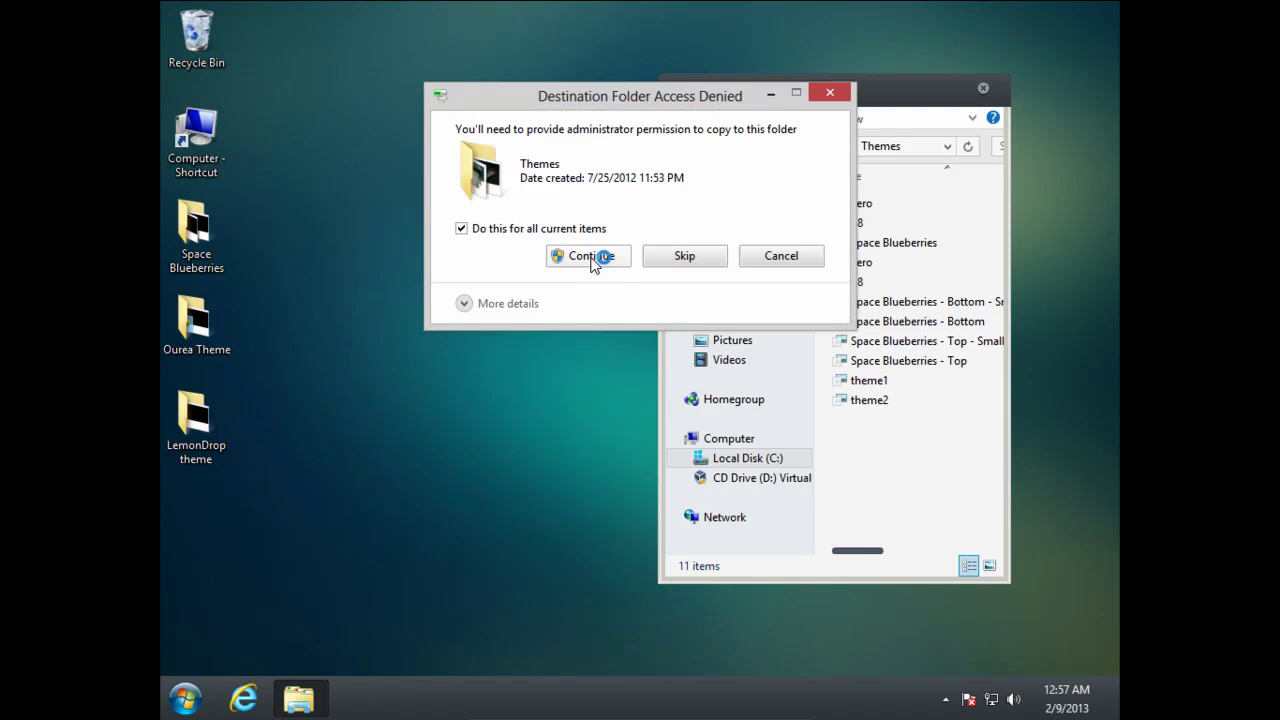
left_click(954, 90)
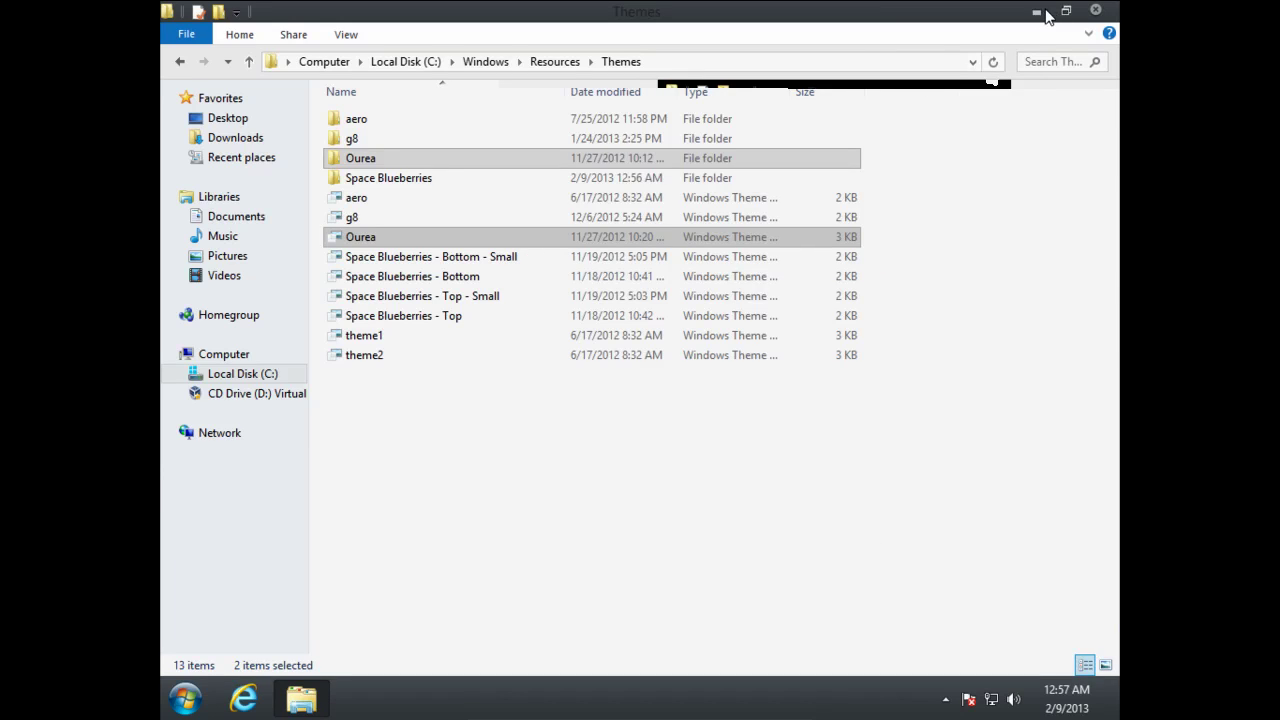
Minimize the Themes window, apply the Ourea theme in the Personalization settings and close them
left_click(1037, 12)
right_click(950, 74)
left_click(936, 278)
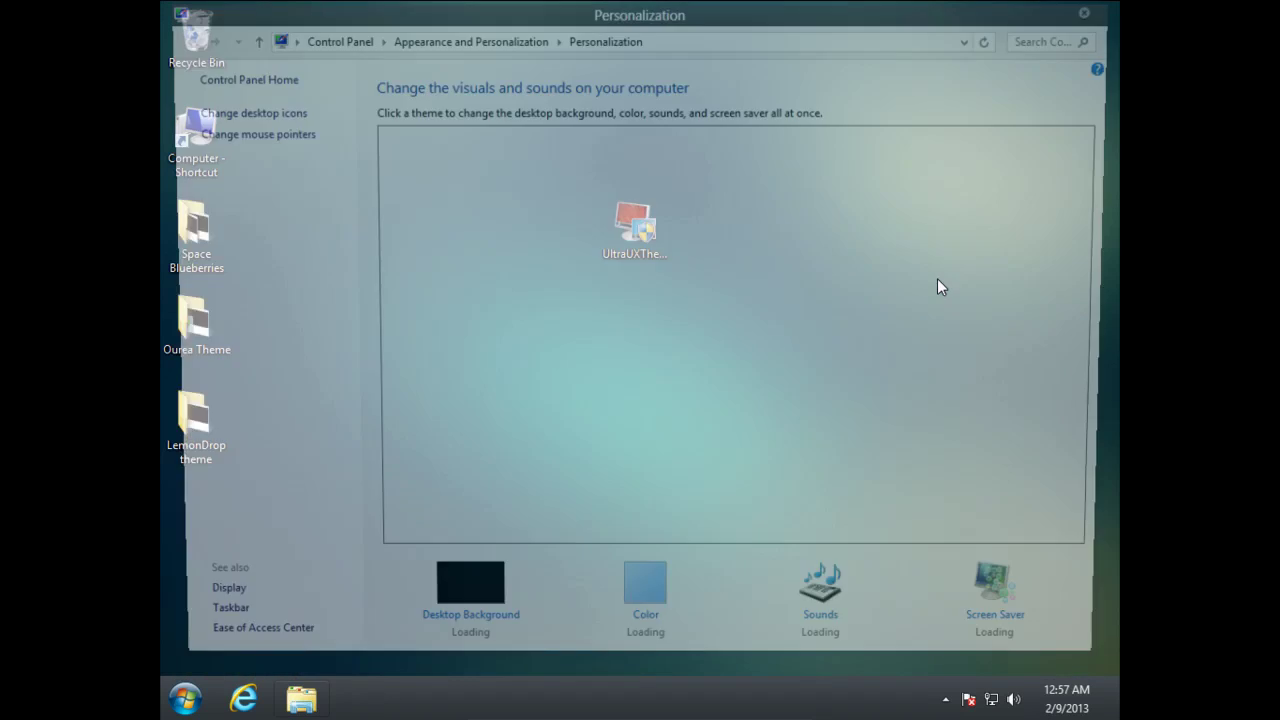
scroll(756, 336, "down", 2)
scroll(756, 338, "down", 1)
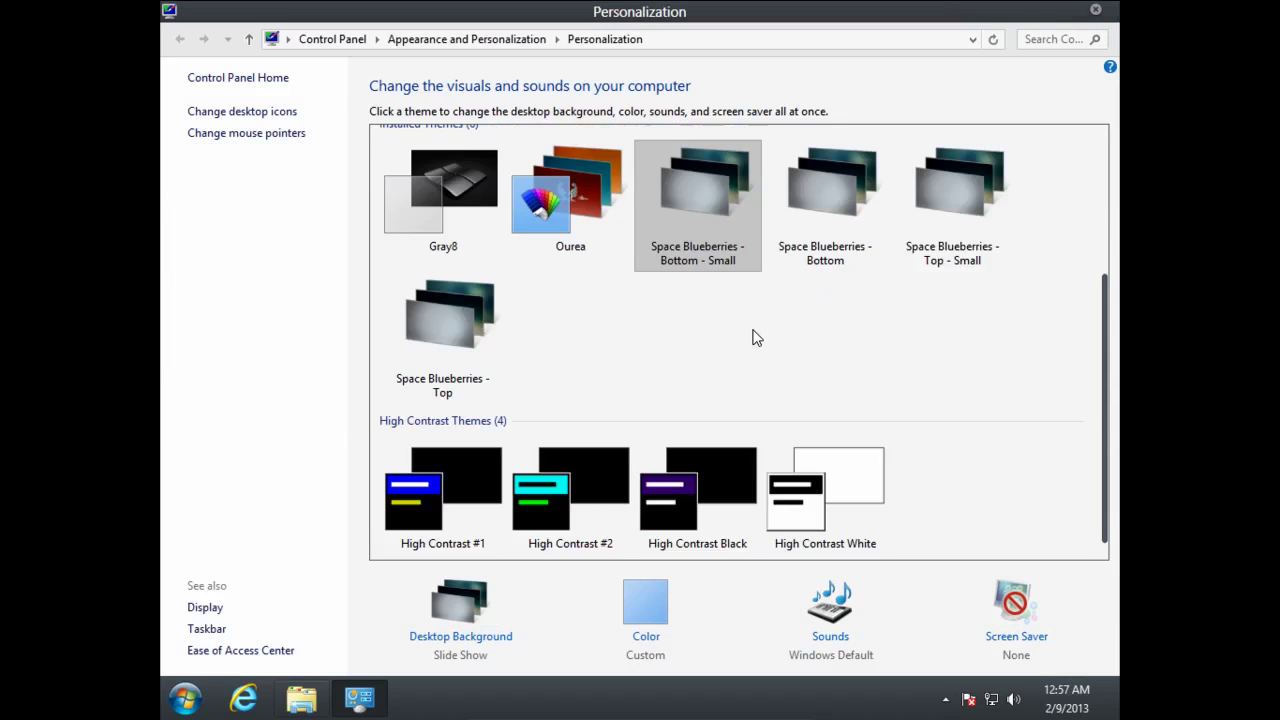
scroll(756, 338, "up", 3)
scroll(756, 338, "down", 1)
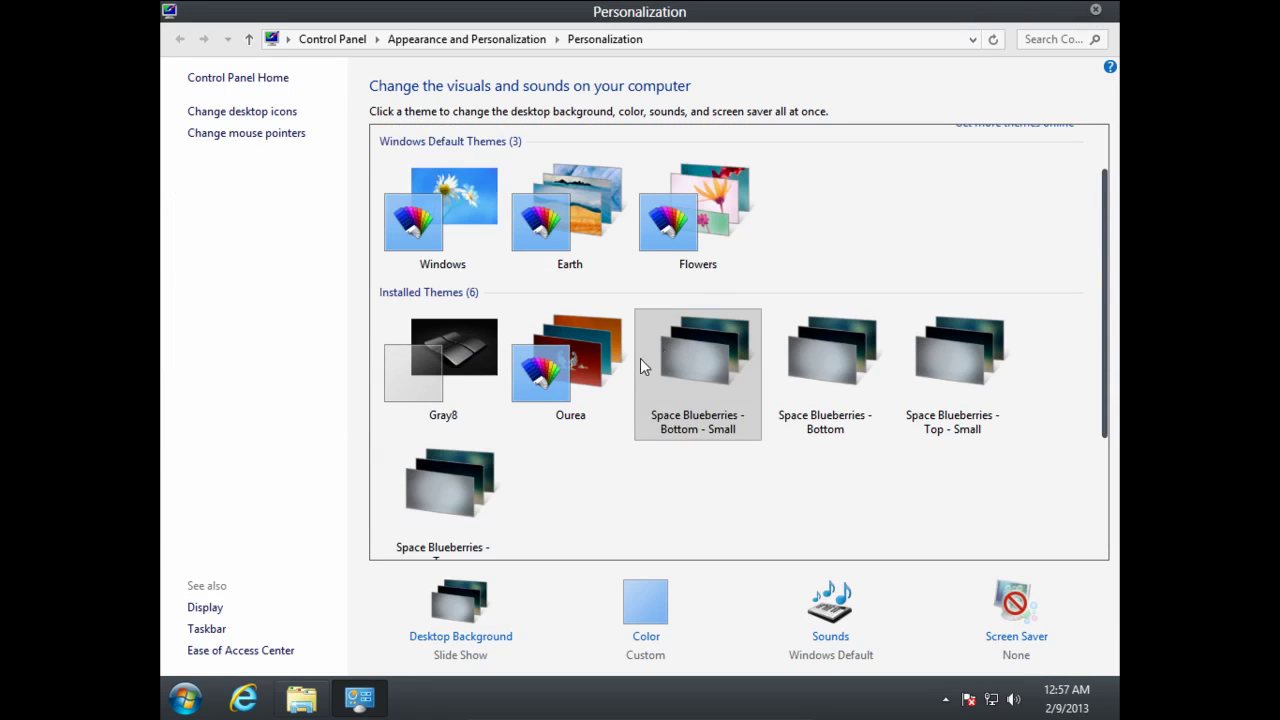
left_click(594, 378)
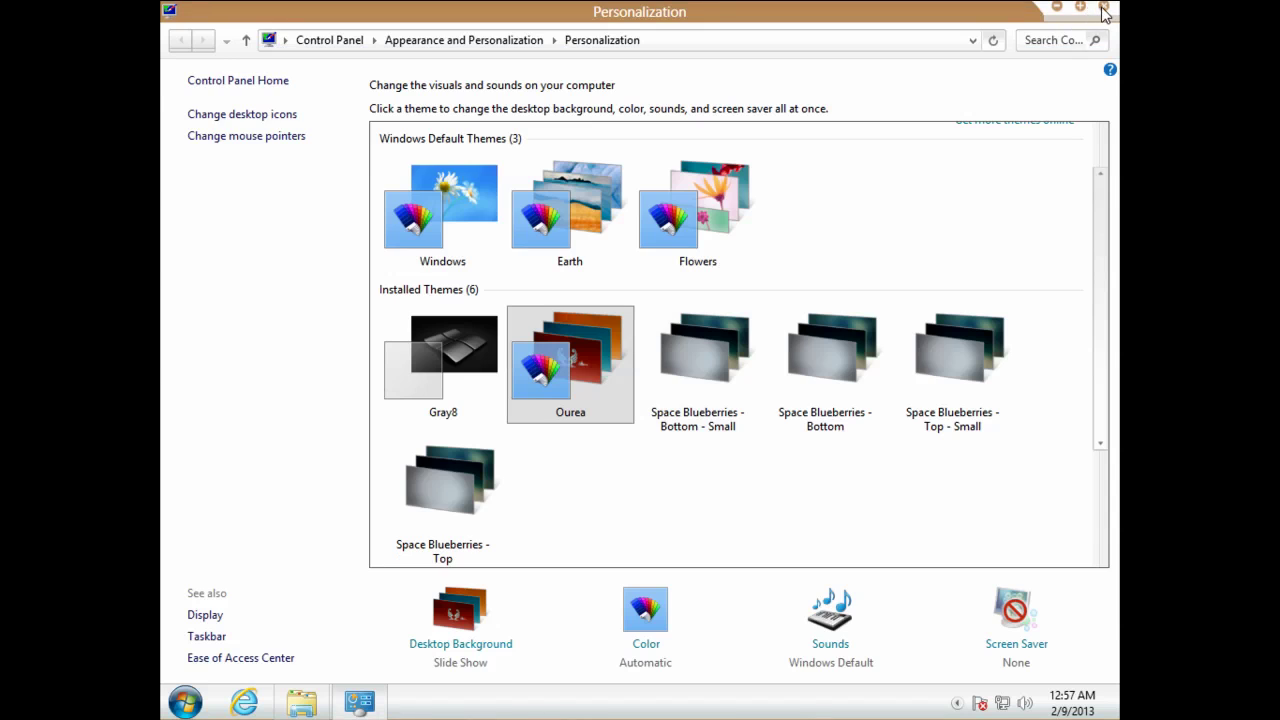
left_click(1104, 8)
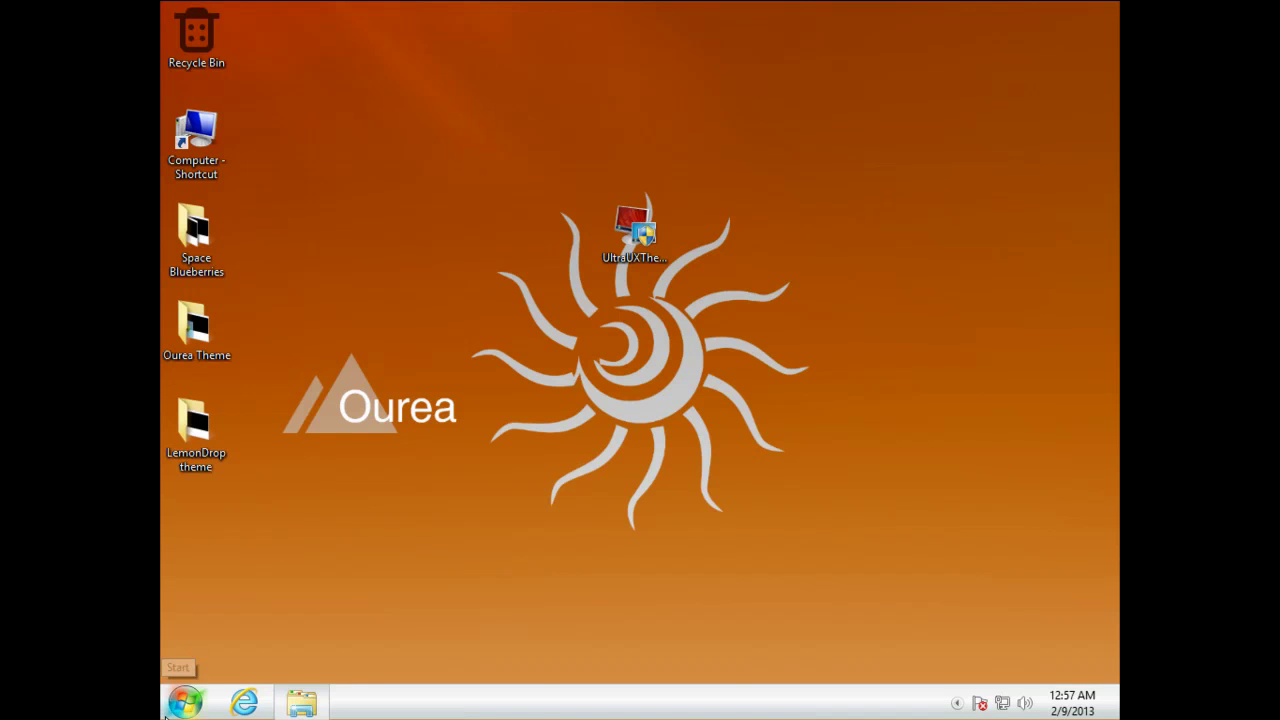
Examine the Ourea theme's look on the Start menu and the refreshed desktop
left_click(184, 703)
left_click(555, 588)
right_click(484, 178)
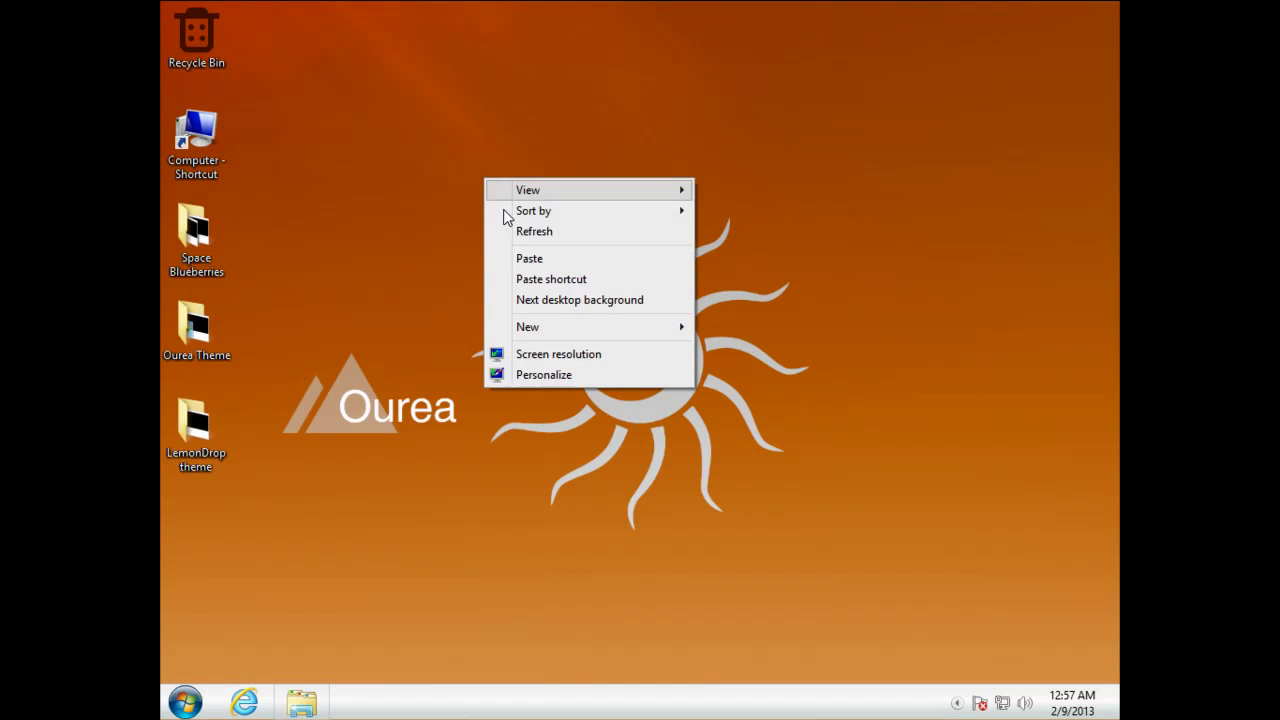
left_click(517, 231)
left_click_drag(449, 197, 393, 412)
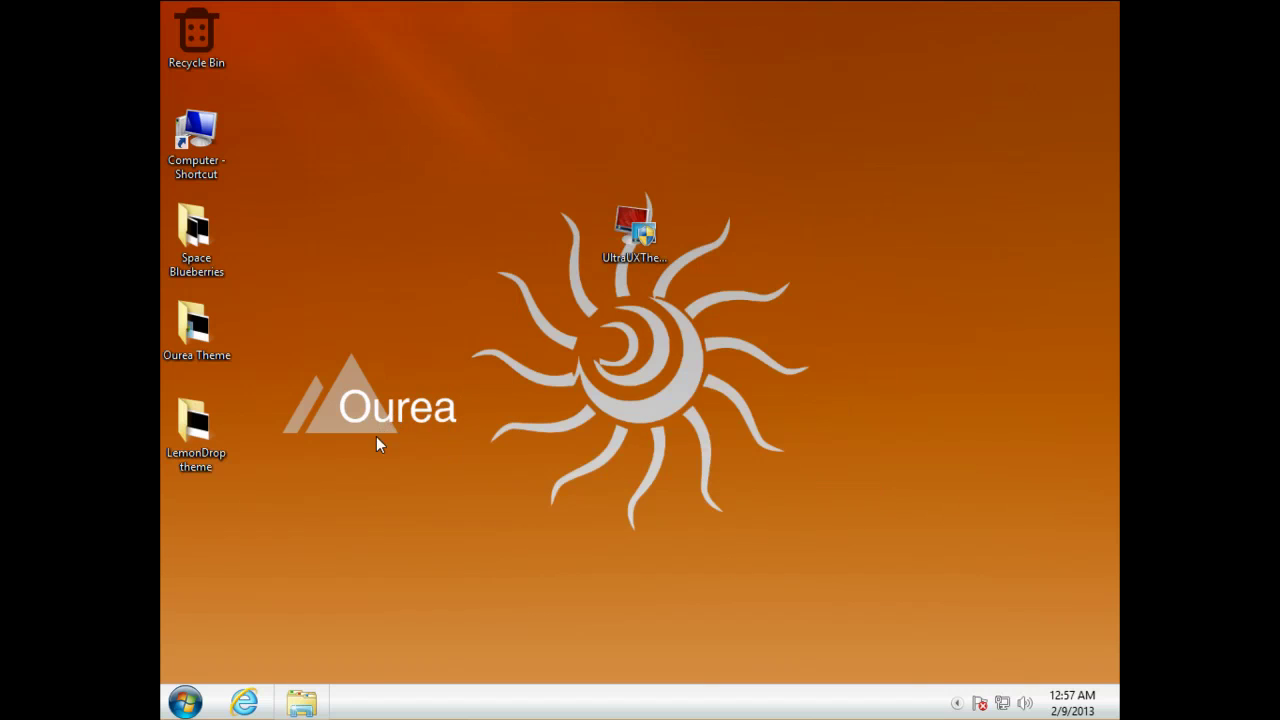
Copy the Holo folder and Holo theme file from the desktop's LemonDrop theme folder, then close that window
double_click(185, 448)
left_click_drag(887, 140, 453, 122)
right_click(453, 122)
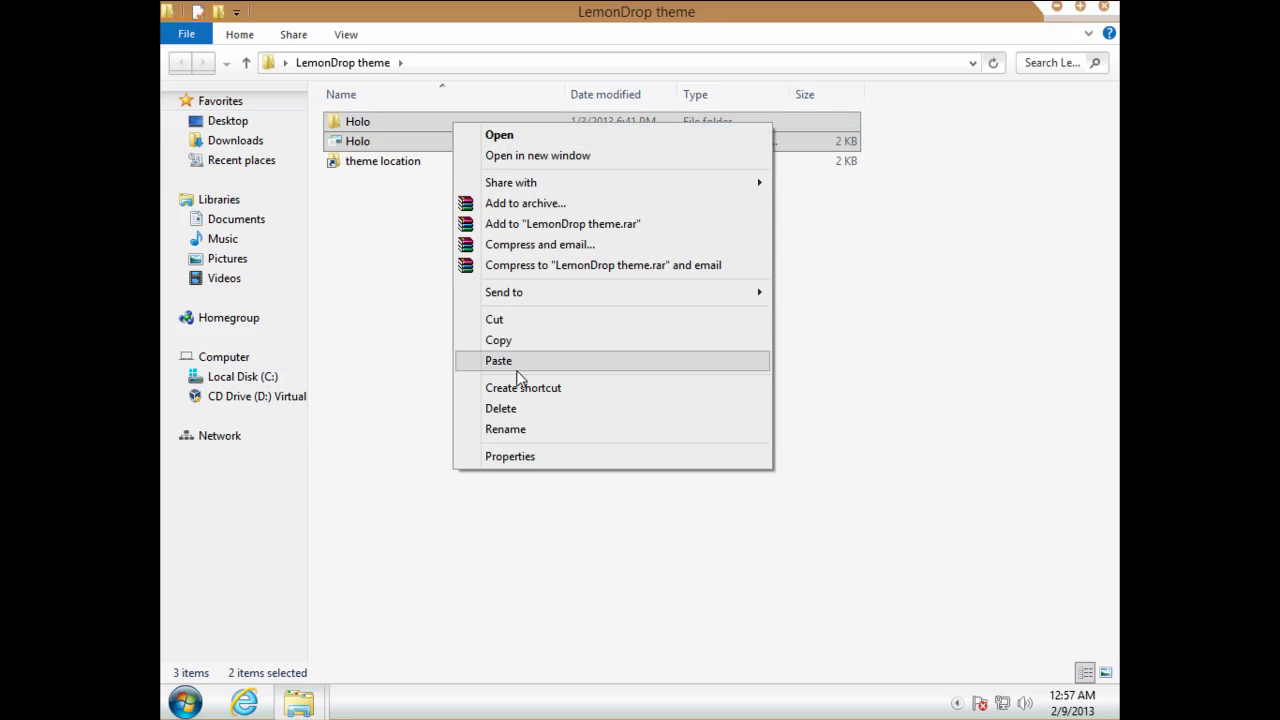
left_click(500, 341)
left_click(1103, 7)
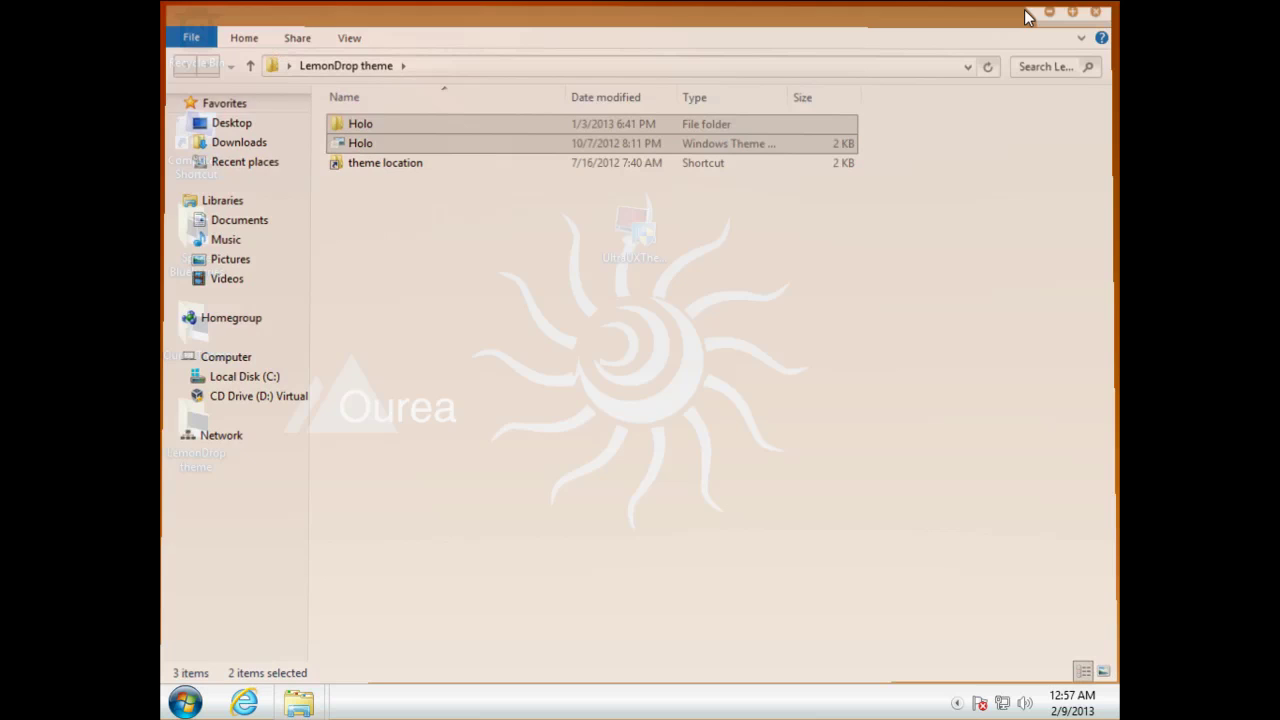
Paste the copied Holo items into the Themes folder, granting administrator permission for all current items, and close the window
left_click(305, 709)
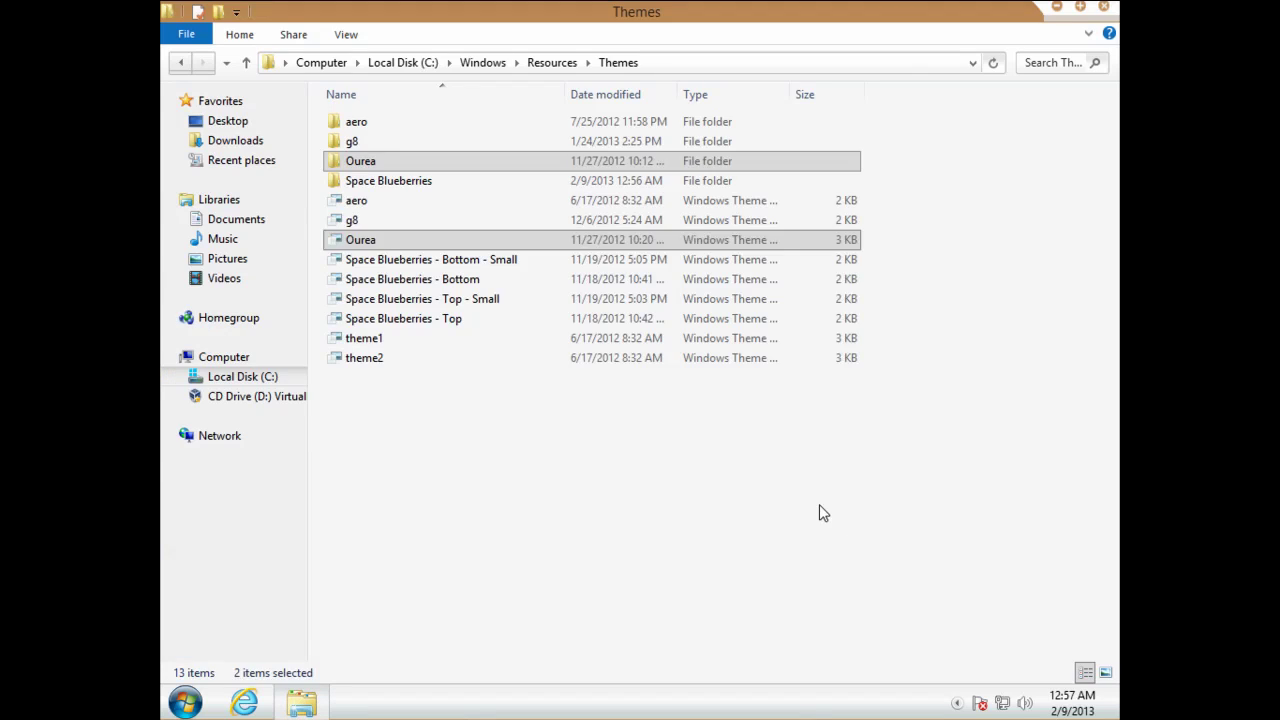
right_click(820, 520)
left_click(853, 390)
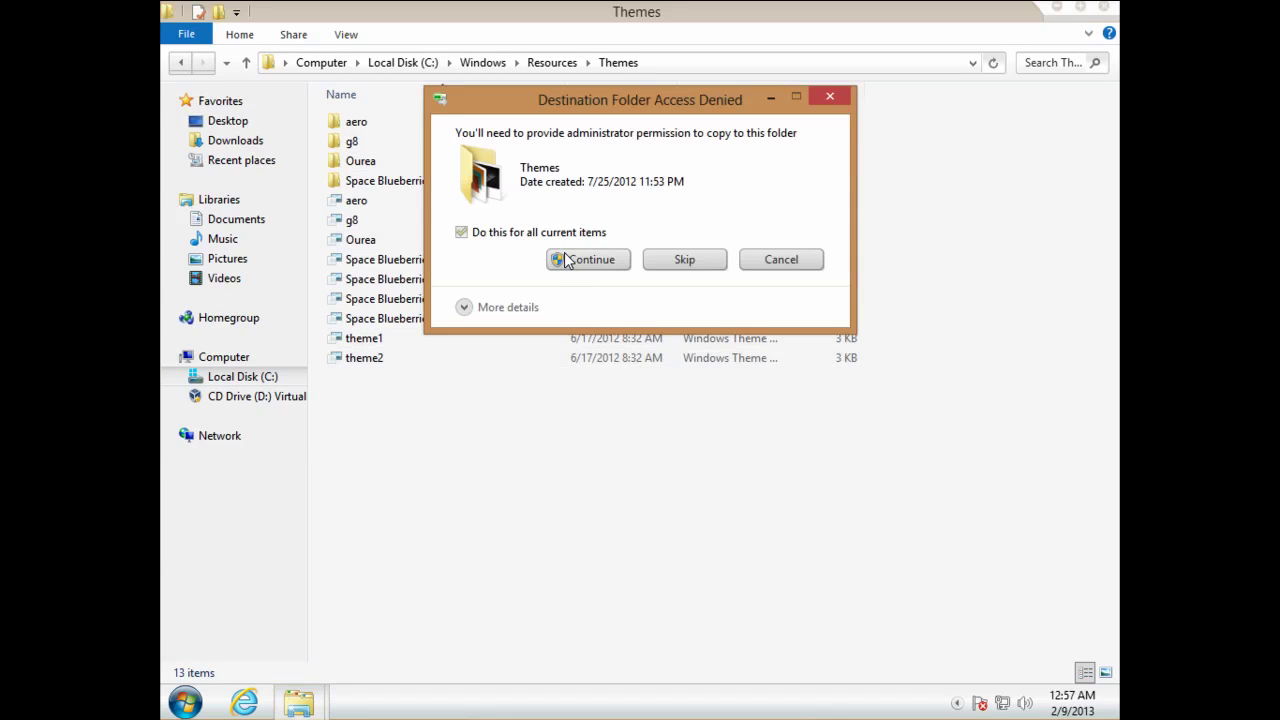
left_click(565, 257)
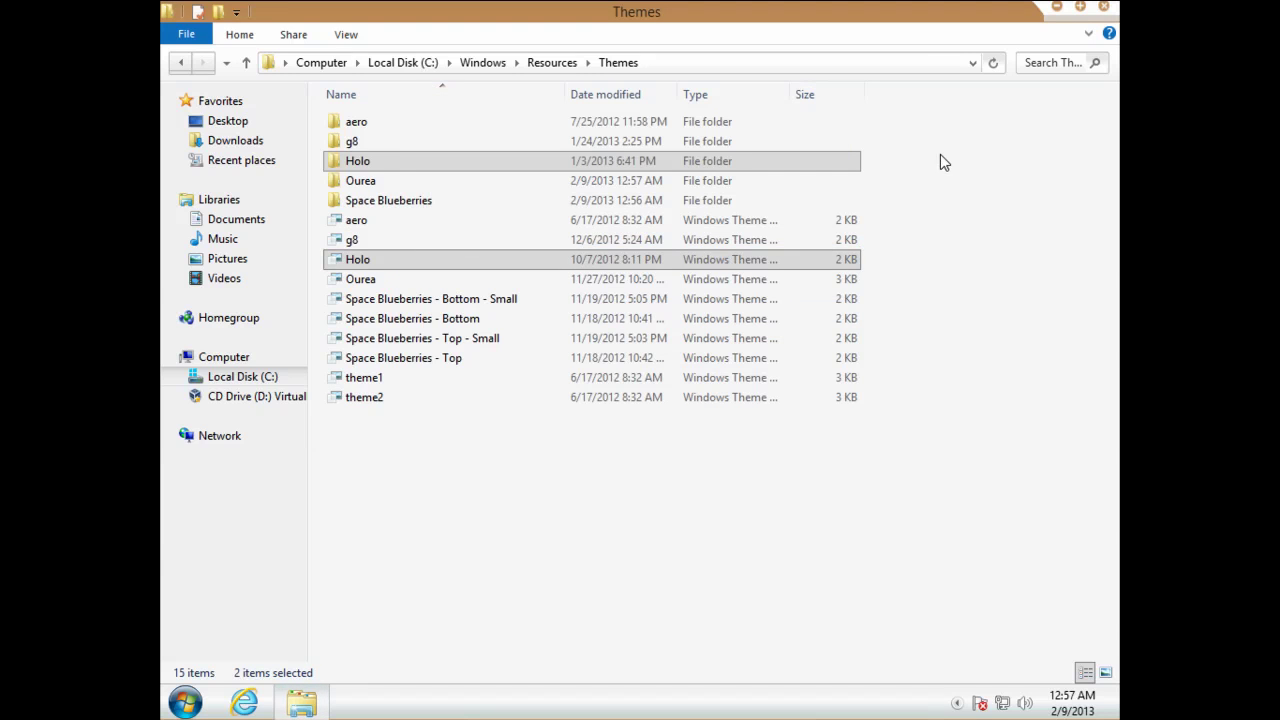
left_click(1104, 8)
Apply the installed Holo theme in the Personalization settings and close them
right_click(607, 97)
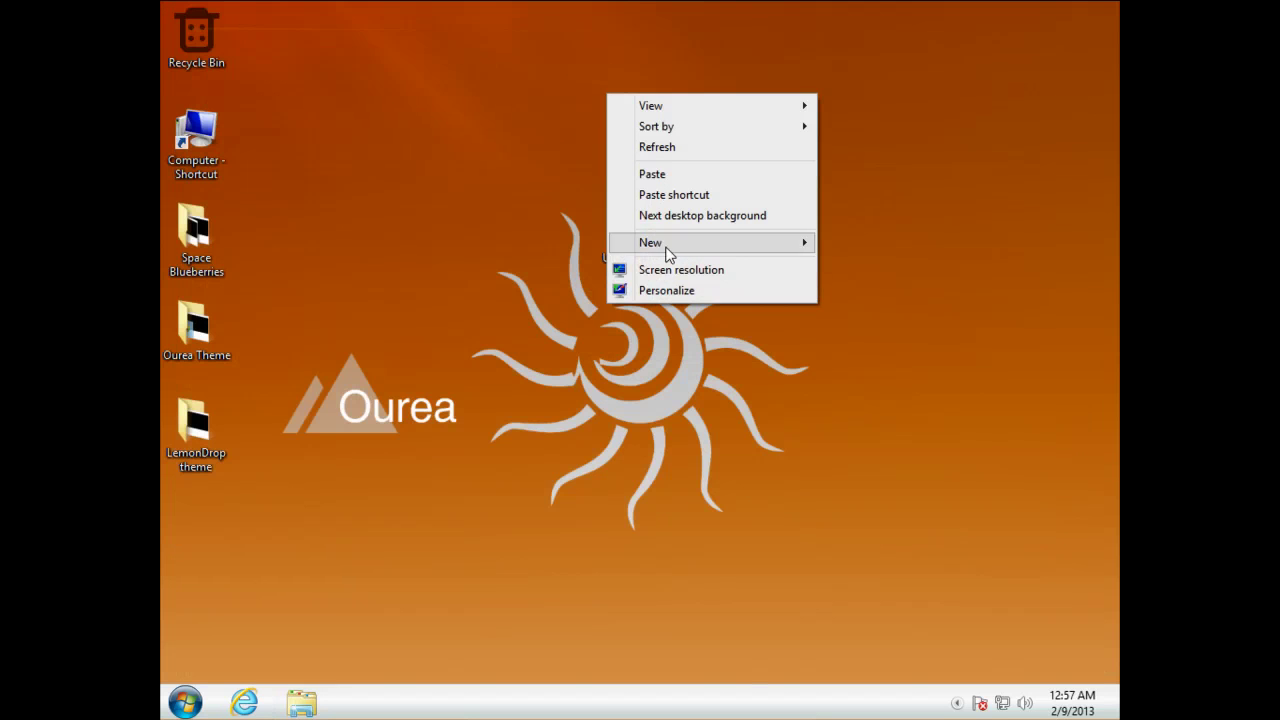
left_click(658, 290)
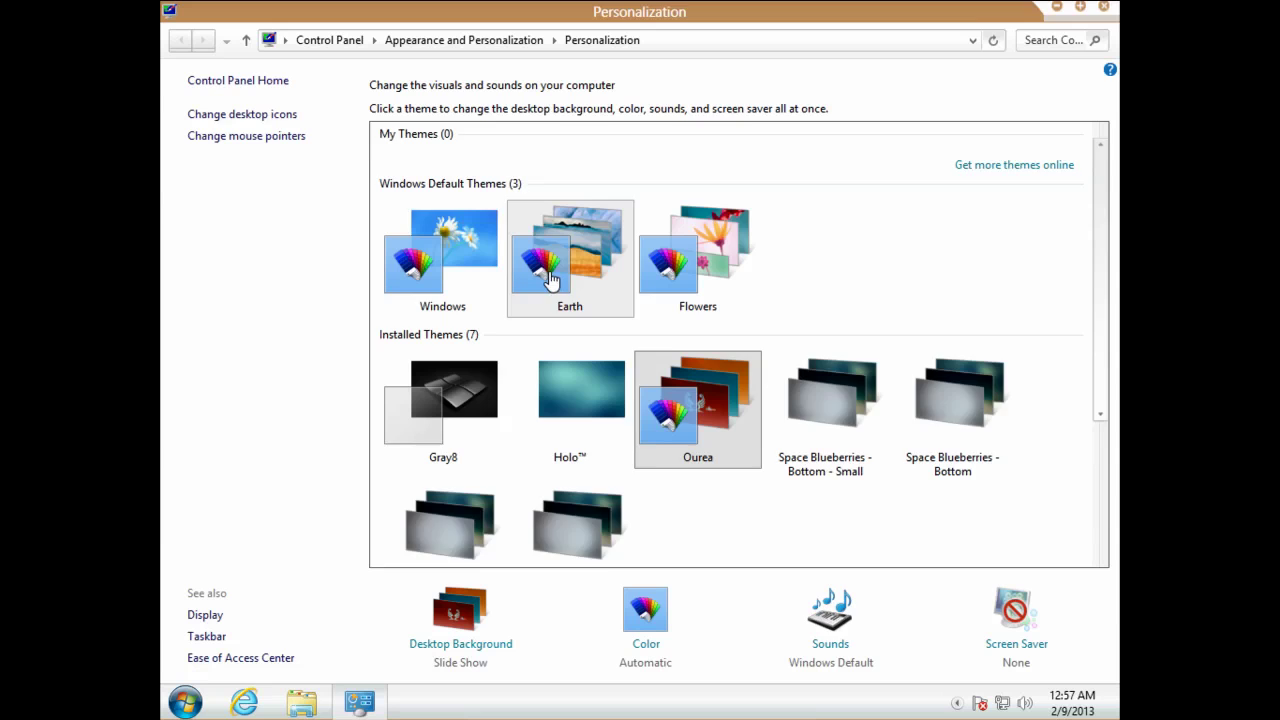
scroll(549, 278, "down", 1)
left_click(566, 322)
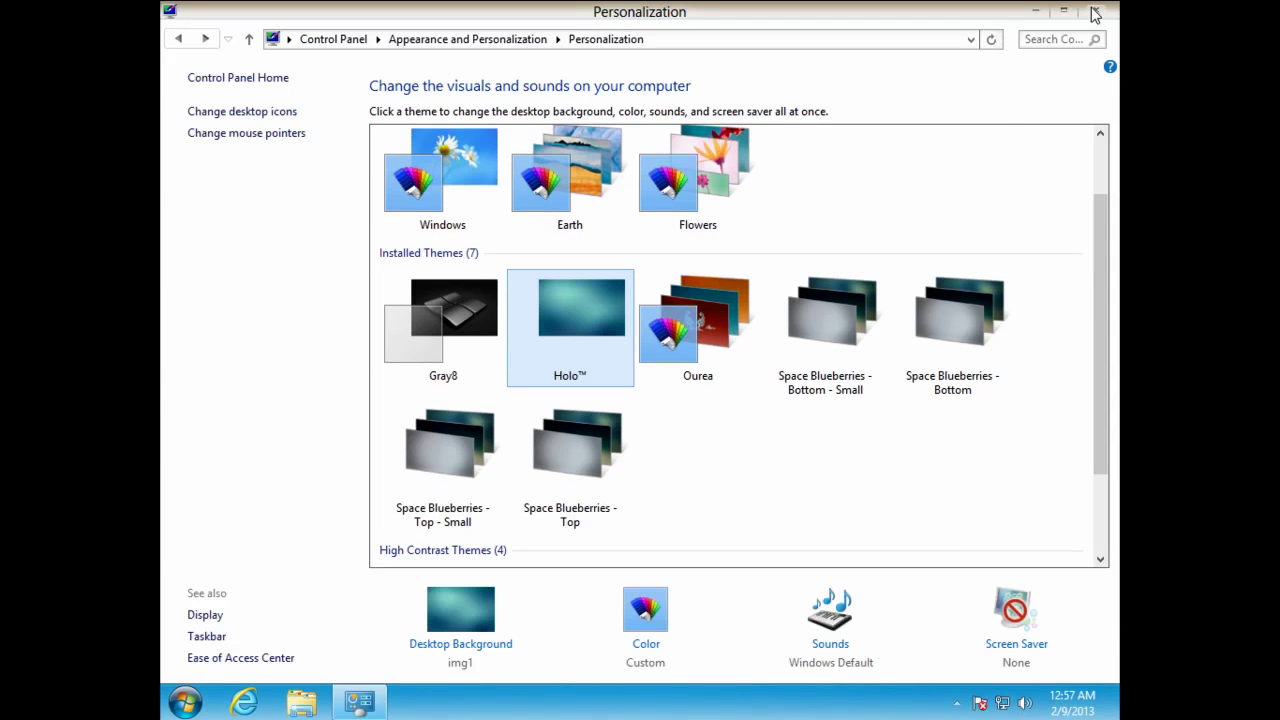
left_click(1097, 14)
Refresh the desktop and examine the Holo theme's look on the Start menu and the Computer window at maximized and normal size
right_click(490, 173)
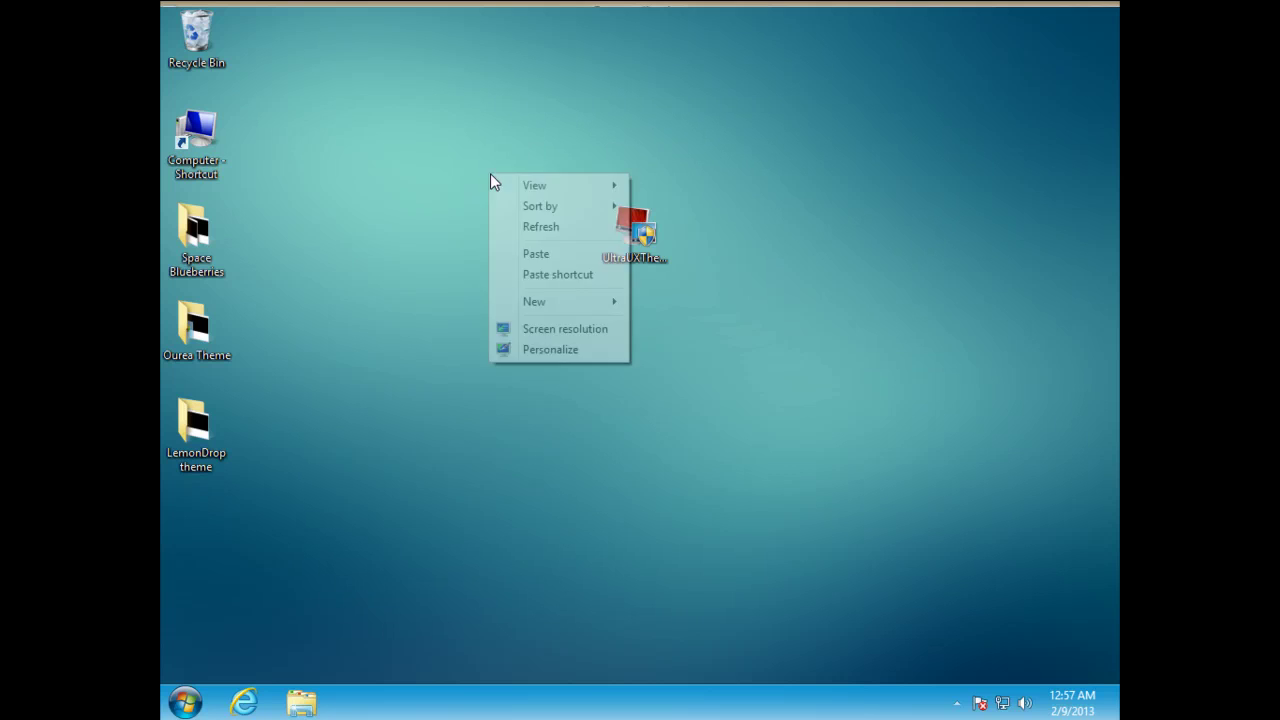
left_click(523, 227)
left_click(180, 710)
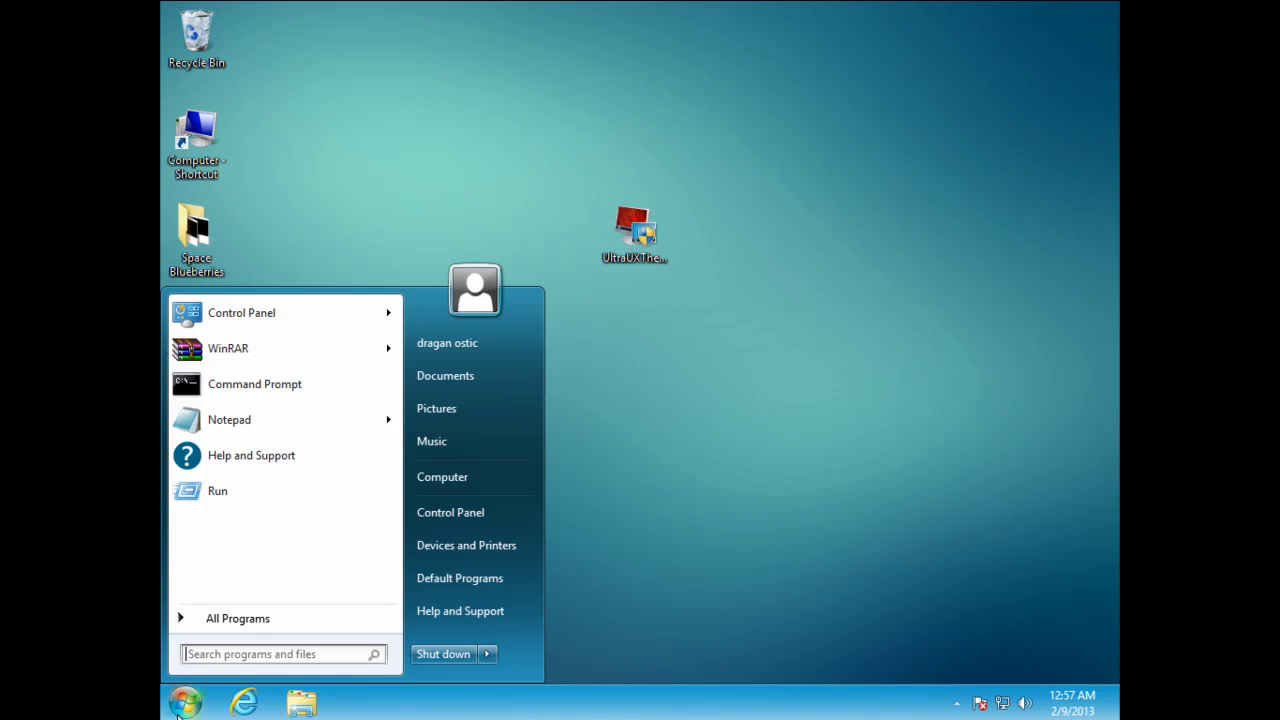
left_click(533, 545)
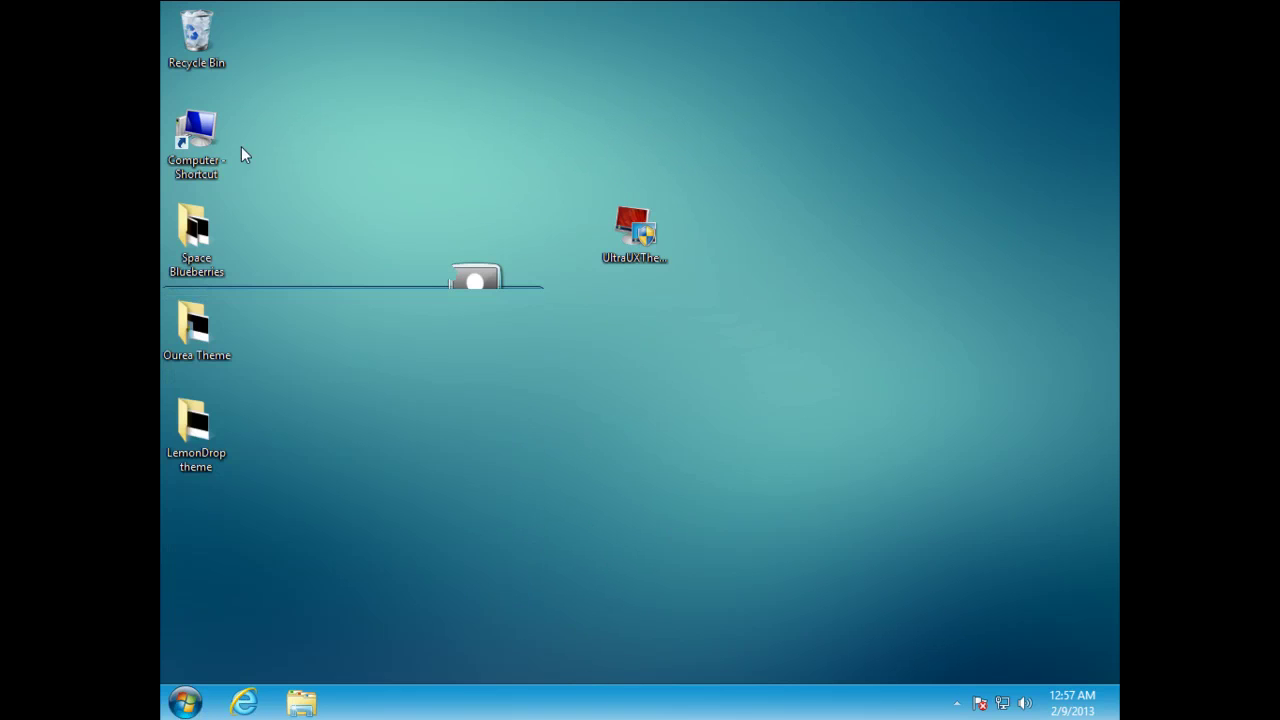
double_click(210, 130)
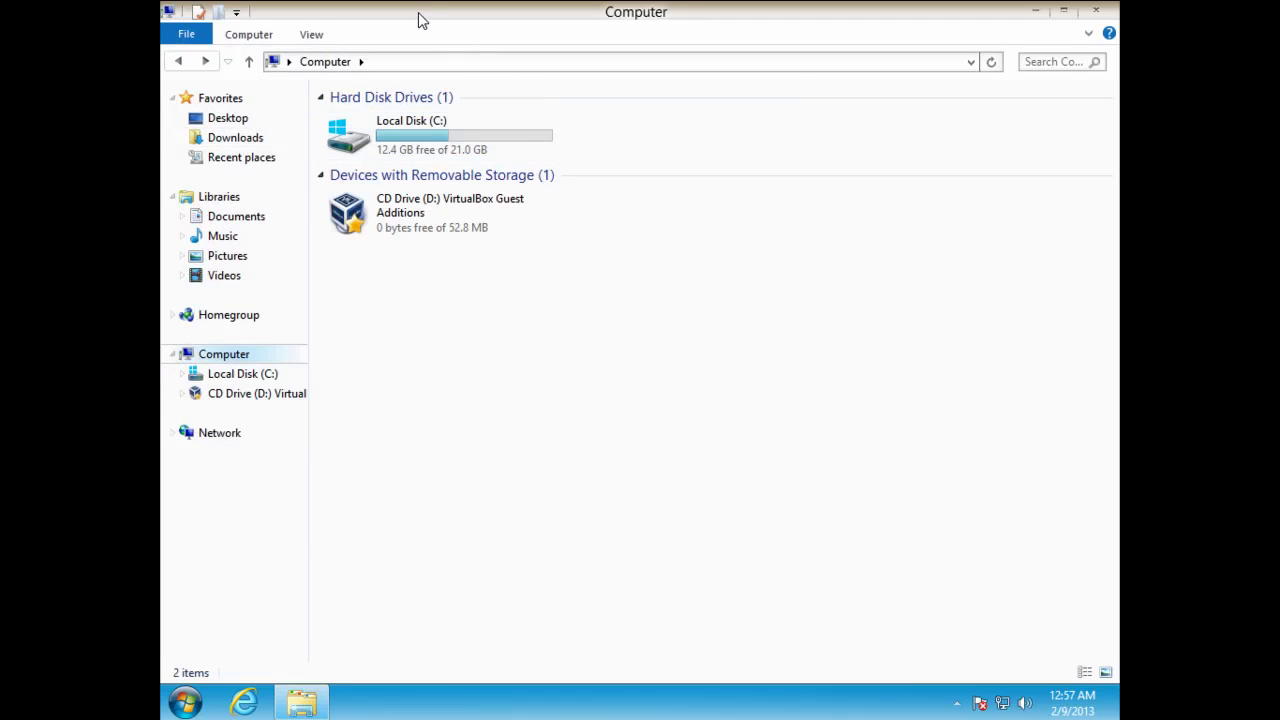
left_click_drag(421, 20, 479, 106)
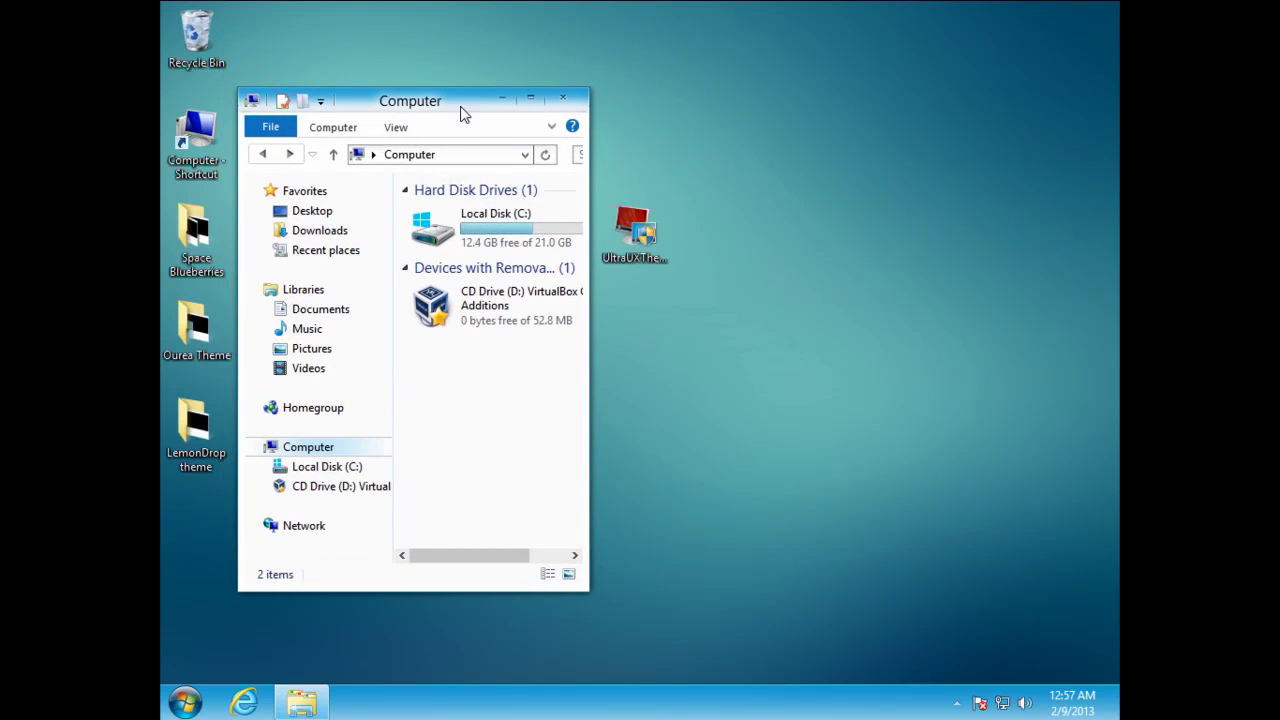
left_click(531, 101)
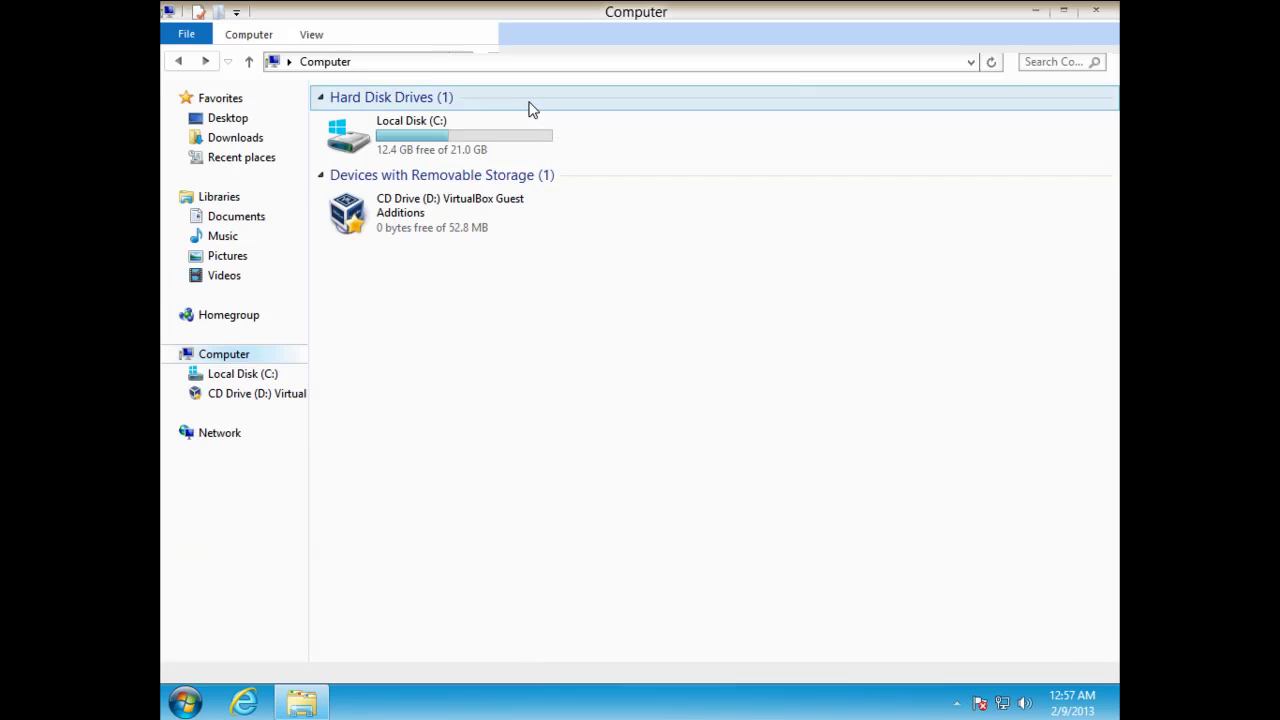
left_click(1093, 16)
left_click_drag(490, 155, 666, 271)
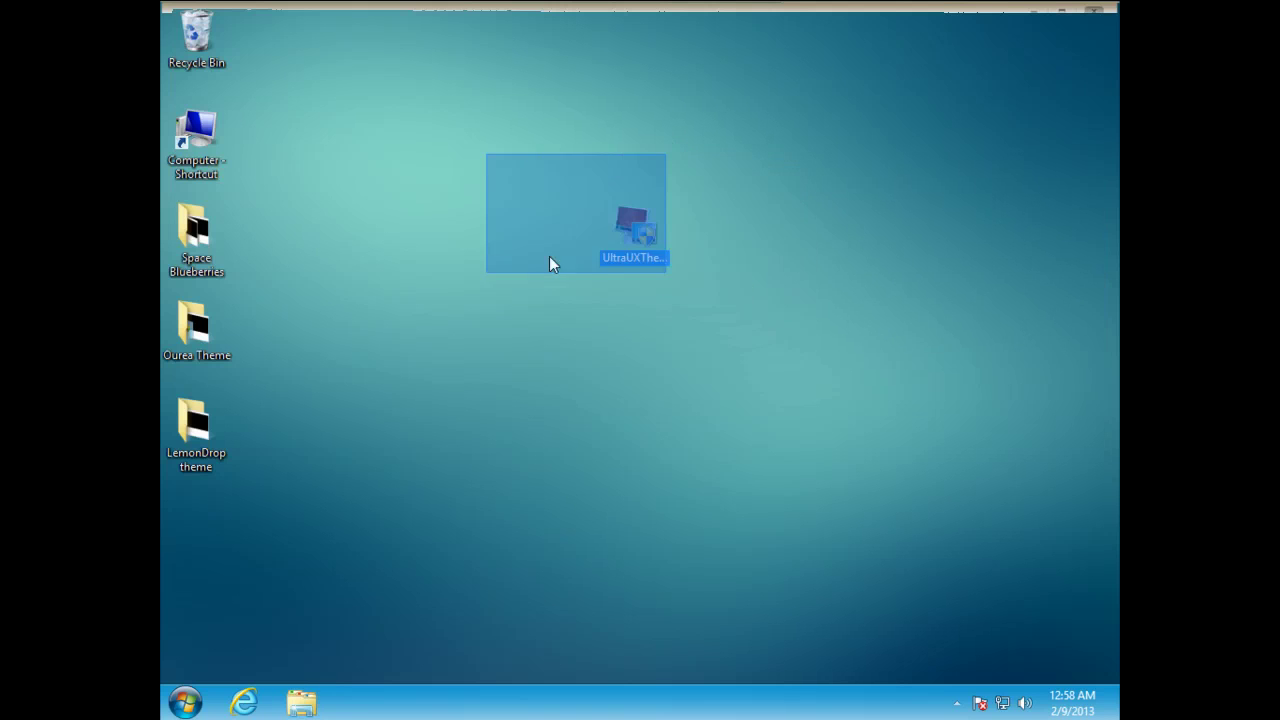
left_click(479, 214)
left_click_drag(196, 228, 226, 223)
left_click(341, 188)
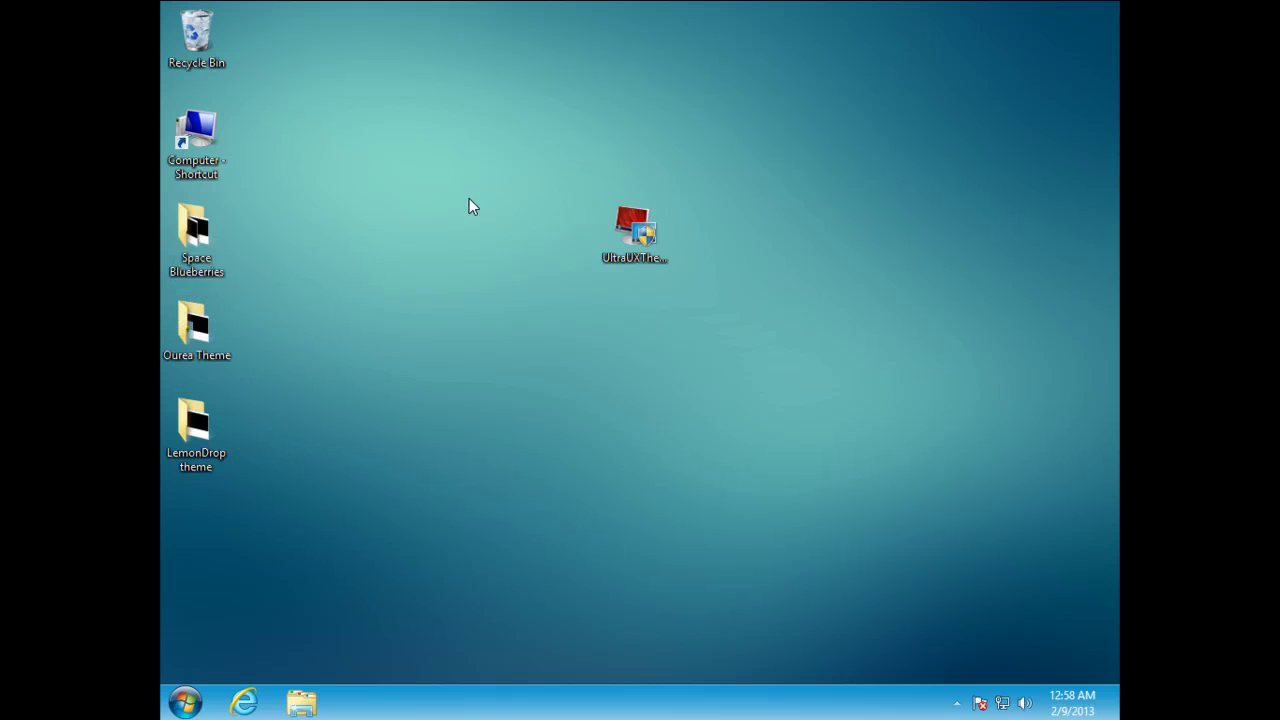
left_click_drag(279, 207, 333, 418)
right_click(349, 234)
left_click(385, 286)
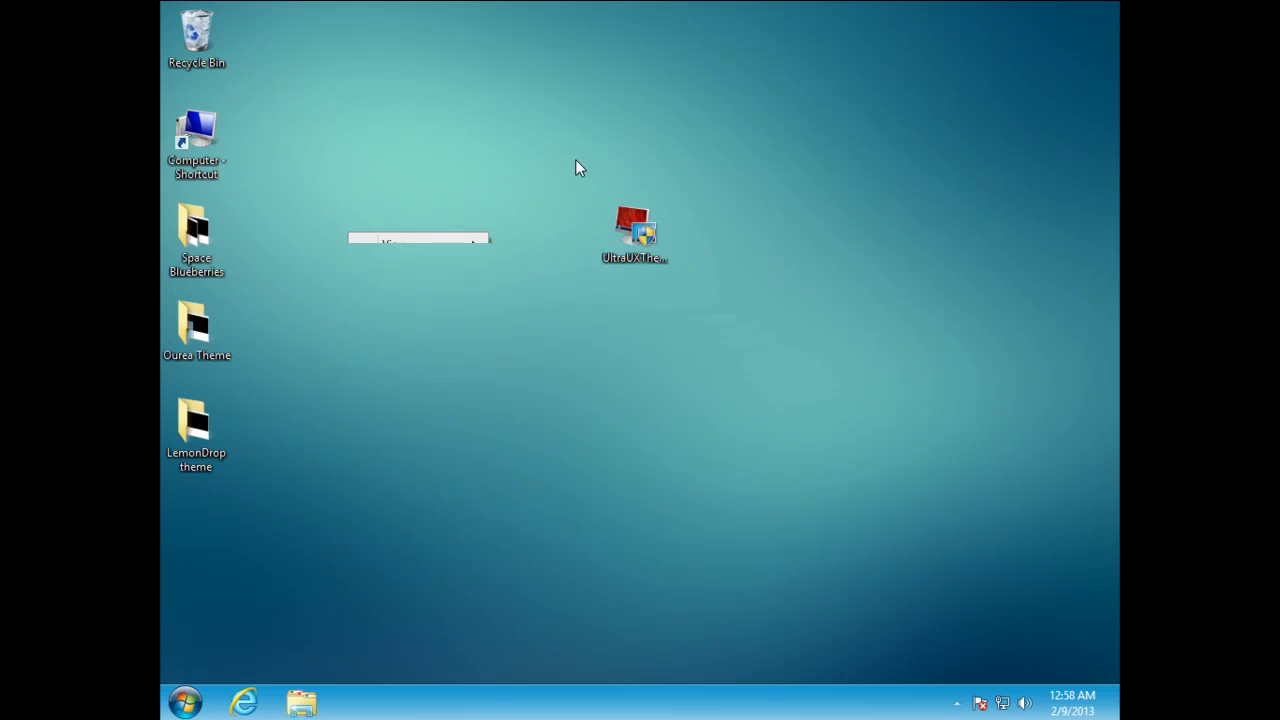
left_click_drag(526, 136, 470, 159)
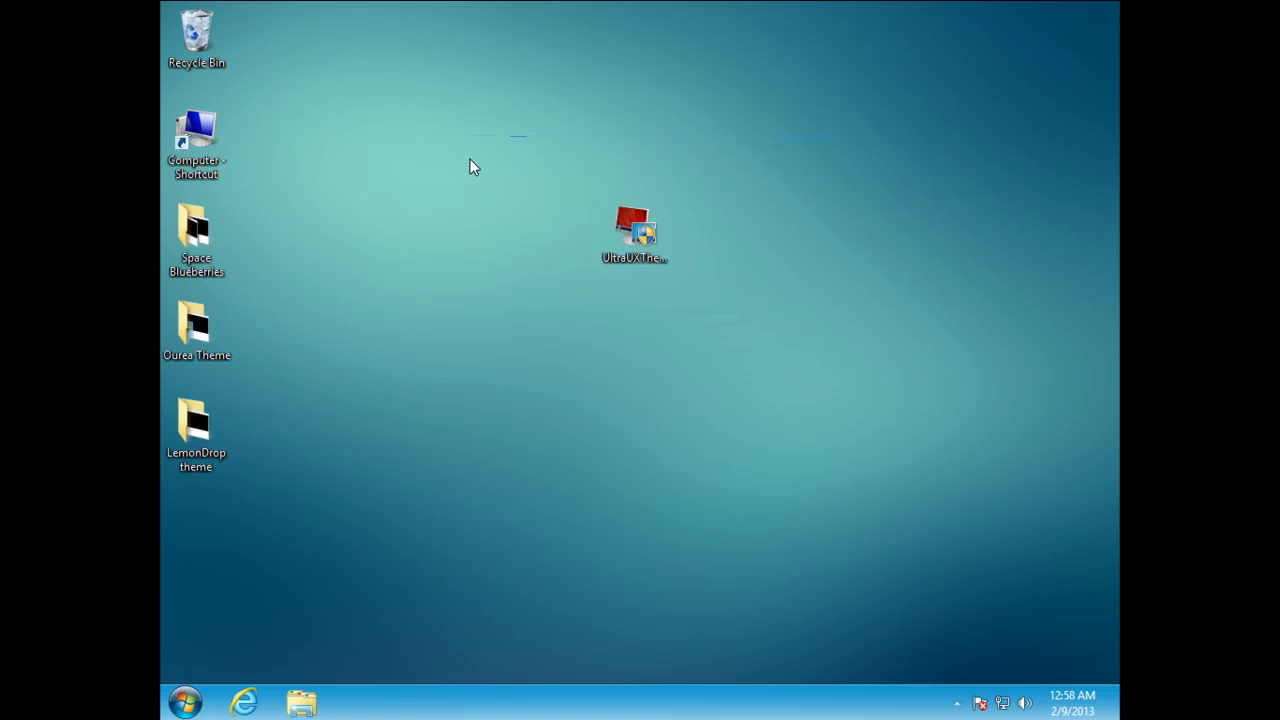